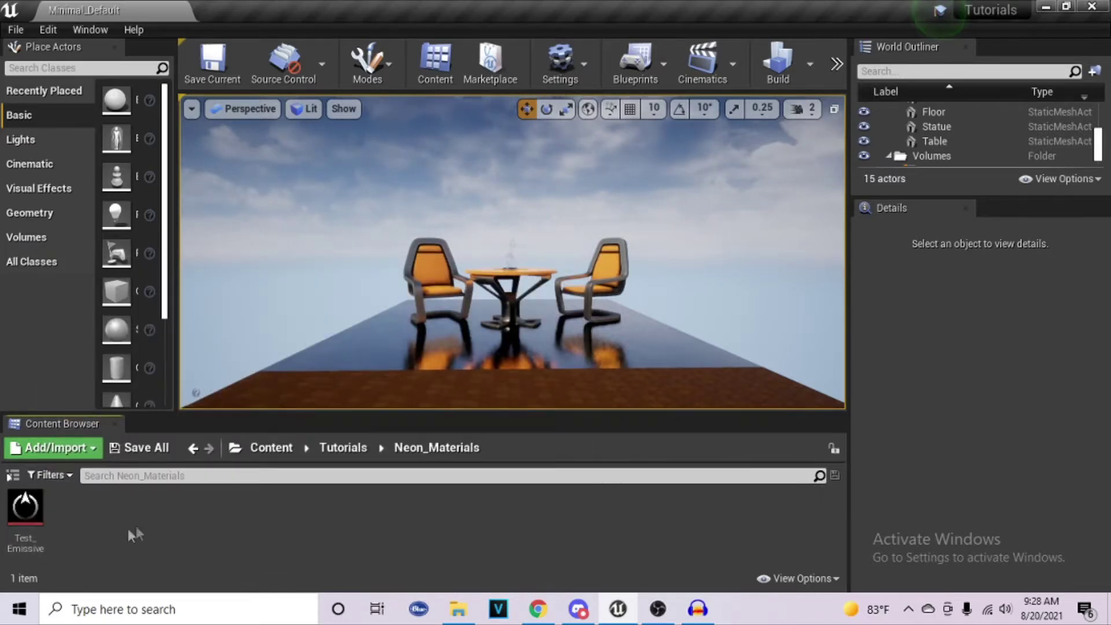
# Create a new material named Neon_Parent in the Neon_Materials folder
pyautogui.rightClick(86, 529)
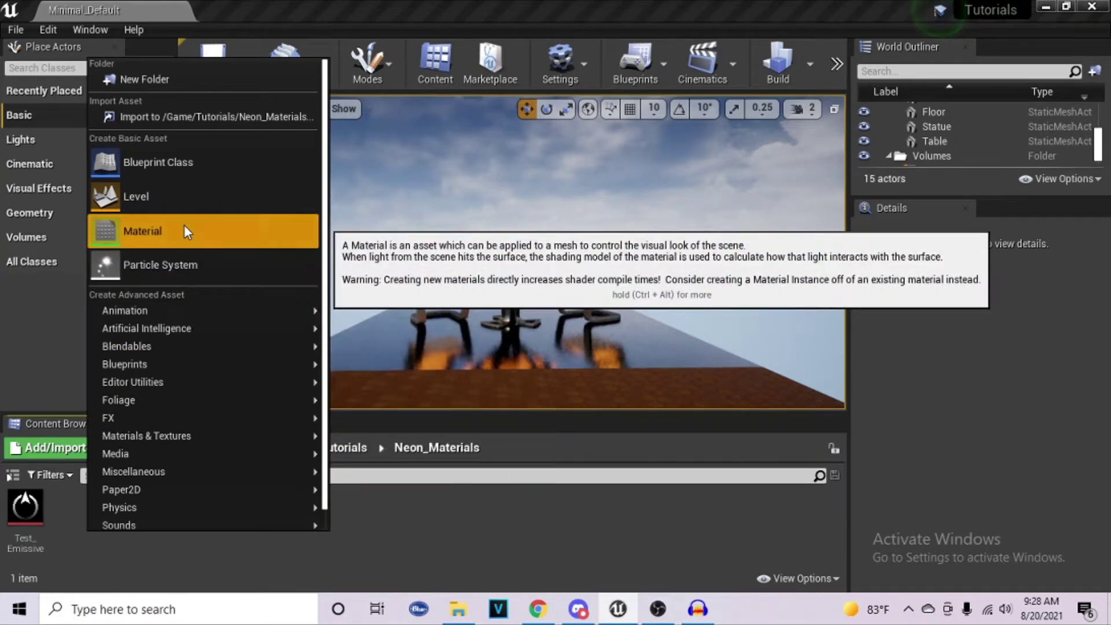
pyautogui.click(184, 230)
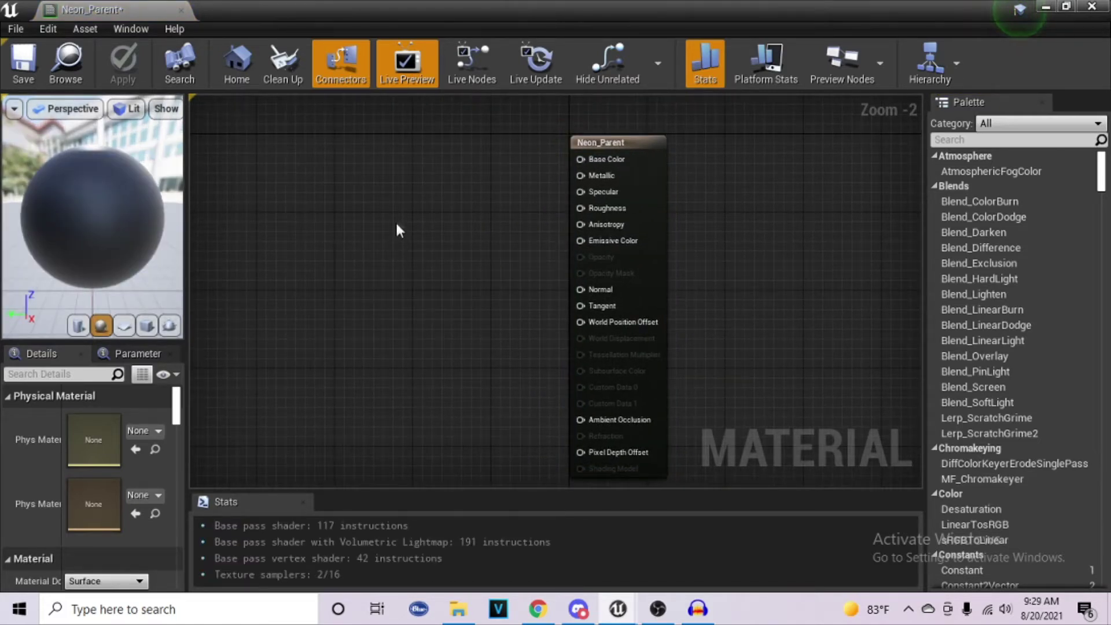
# Add a Constant3Vector node in crimson red (0.797, 0.0238, 0.0634) and connect it to Neon_Parent's Emissive Color
pyautogui.press('3')
pyautogui.click(391, 180)
pyautogui.moveTo(418, 184); pyautogui.dragTo(403, 108)
pyautogui.doubleClick(398, 141)
pyautogui.moveTo(564, 262); pyautogui.dragTo(578, 276)
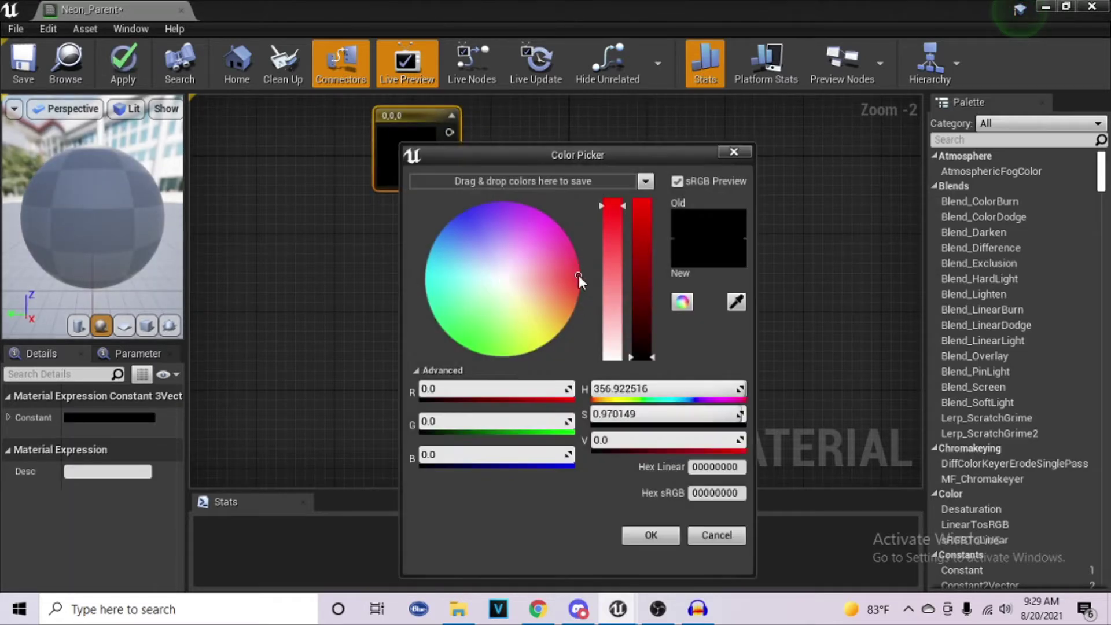
pyautogui.click(642, 230)
pyautogui.click(651, 535)
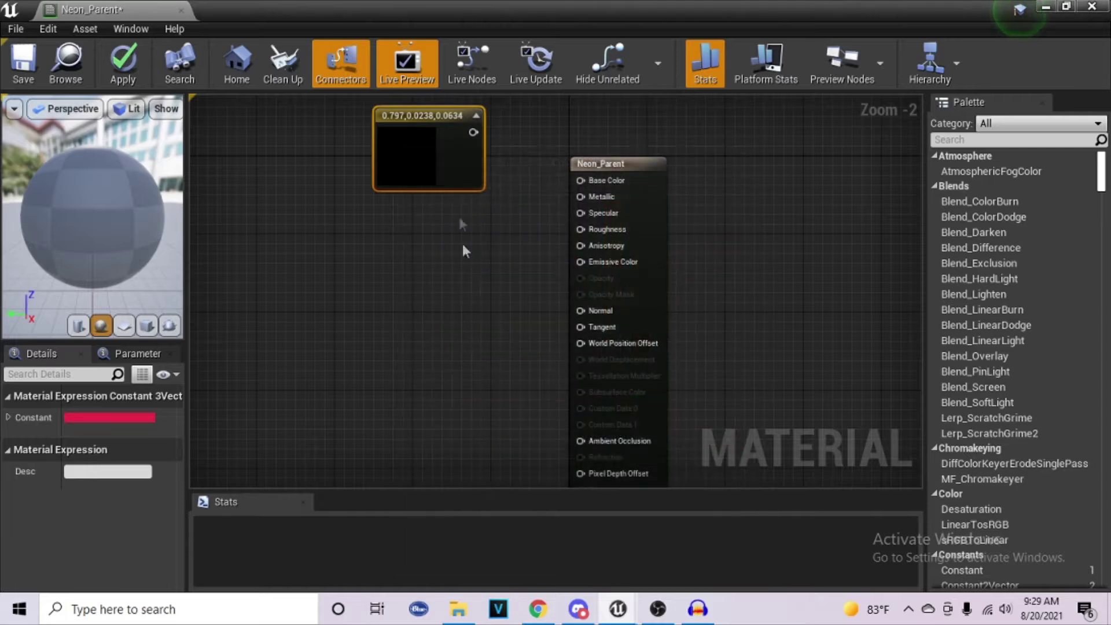
pyautogui.moveTo(471, 133); pyautogui.dragTo(581, 266)
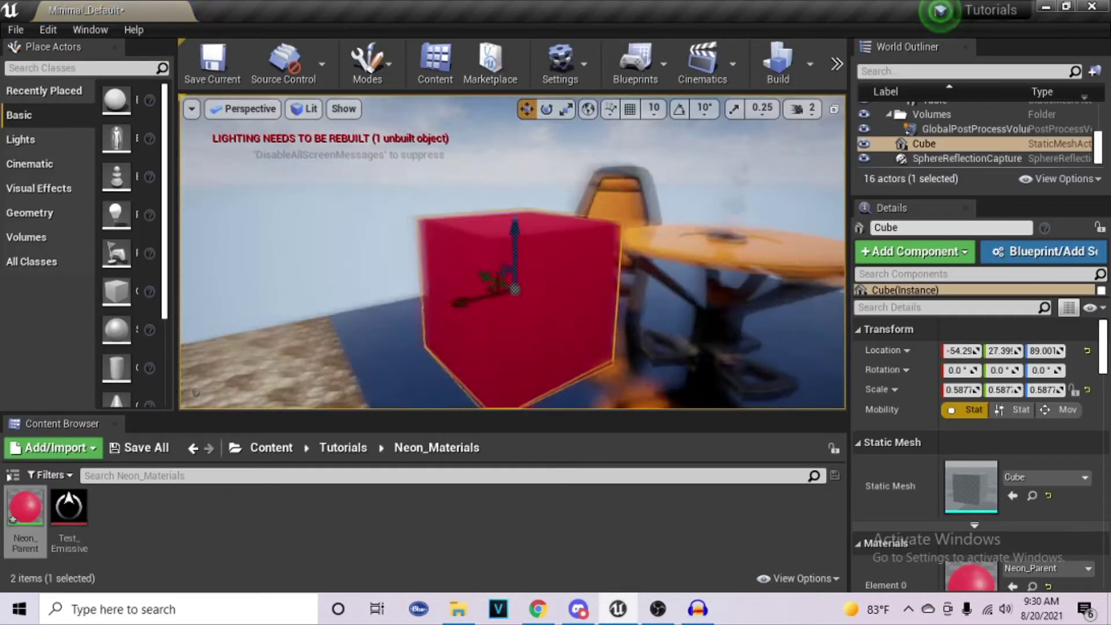
# Reopen the Neon_Parent material and add a single-value Constant node below the red colour node
pyautogui.moveTo(512, 252)
pyautogui.mouseDown(button='right')
pyautogui.moveTo(495, 214)
pyautogui.moveTo(492, 263)
pyautogui.moveTo(475, 261)
pyautogui.moveTo(521, 254)
pyautogui.moveTo(497, 260)
pyautogui.mouseUp(button='right')
pyautogui.doubleClick(21, 511)
pyautogui.moveTo(272, 307); pyautogui.dragTo(565, 354, button='right')
pyautogui.click(593, 318)
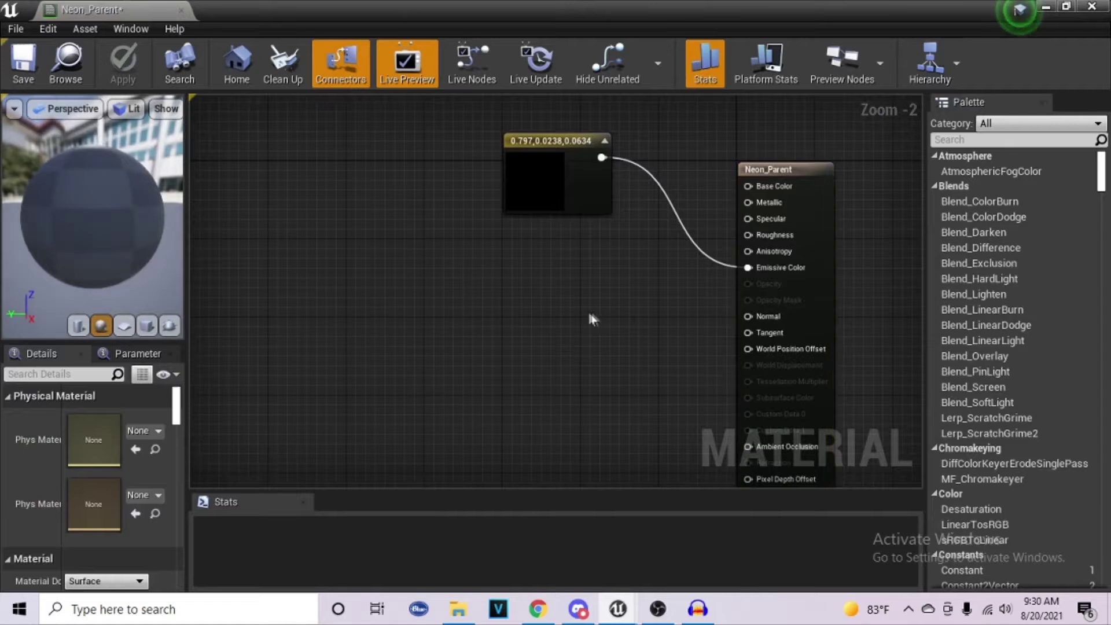
pyautogui.press('1')
pyautogui.click(483, 295)
pyautogui.moveTo(490, 305); pyautogui.dragTo(518, 355)
pyautogui.click(579, 380)
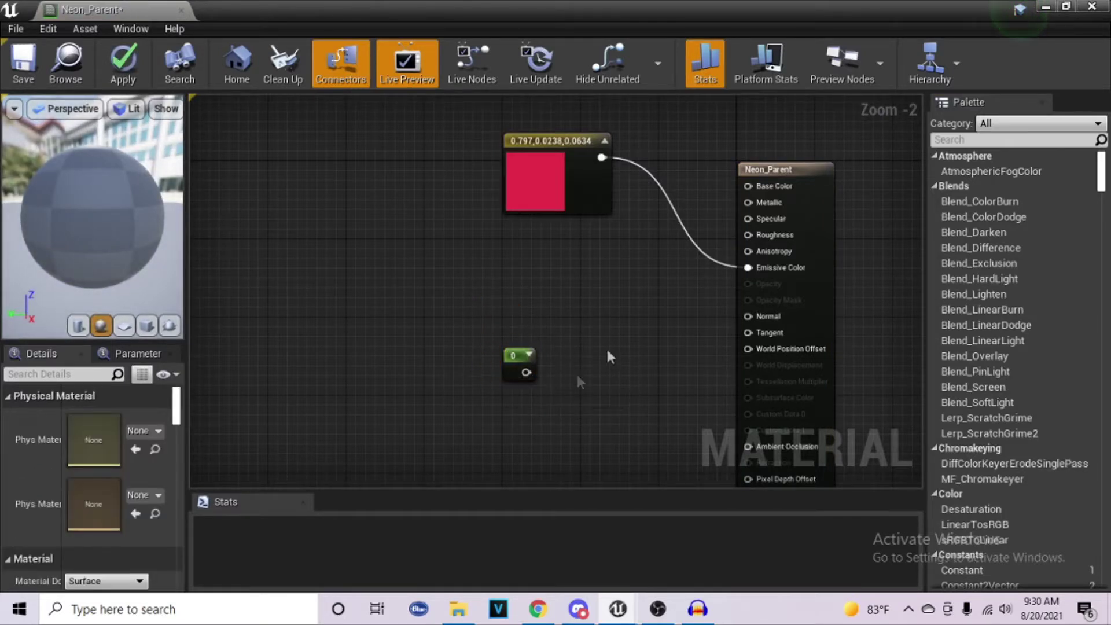
# Add a Multiply node taking the red colour as A and the constant as B, and feed it into Emissive Color
pyautogui.click(603, 283)
pyautogui.moveTo(603, 165); pyautogui.dragTo(601, 166)
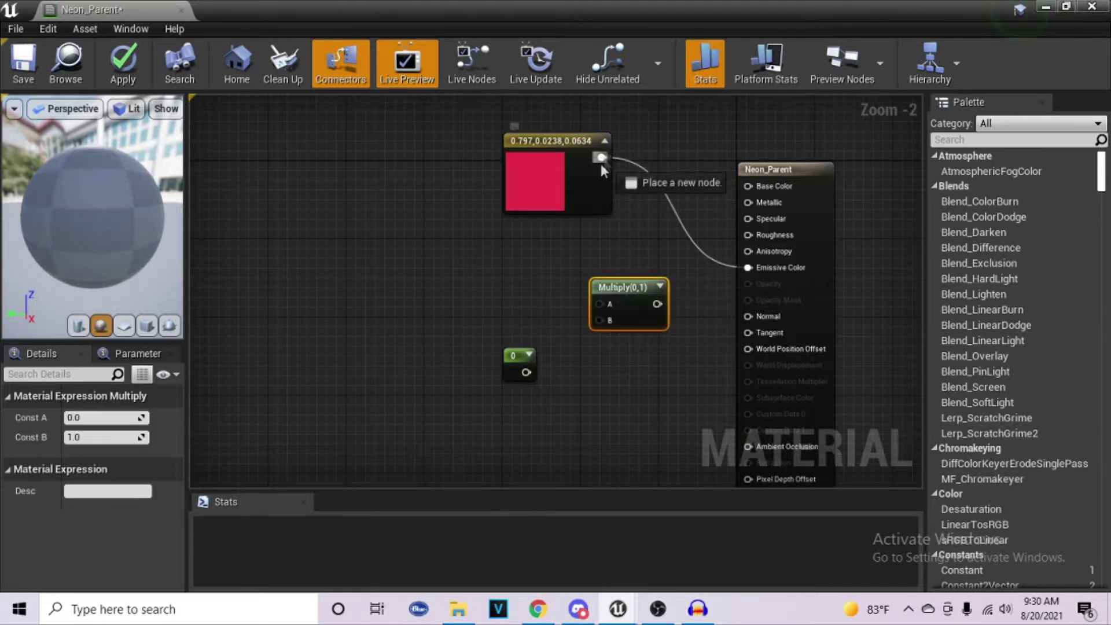
pyautogui.moveTo(600, 307); pyautogui.dragTo(599, 303)
pyautogui.moveTo(526, 372); pyautogui.dragTo(600, 324)
pyautogui.moveTo(651, 296); pyautogui.dragTo(749, 269)
pyautogui.moveTo(544, 161); pyautogui.dragTo(436, 152)
pyautogui.click(477, 254)
# Set the constant feeding the Multiply node to 40 and save the material
pyautogui.click(523, 353)
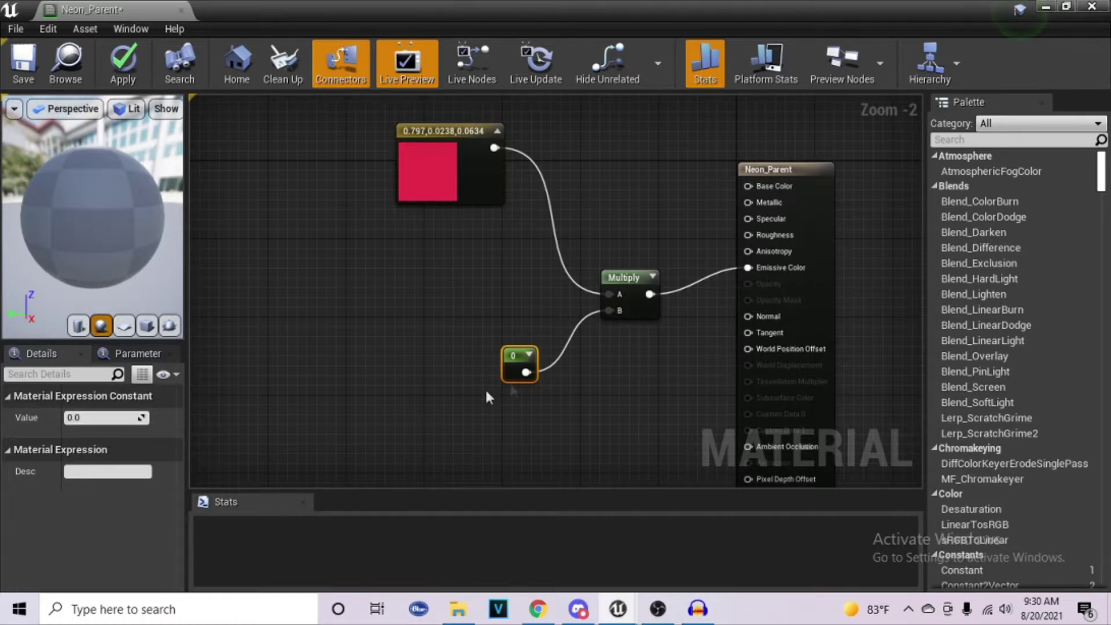
pyautogui.moveTo(87, 205); pyautogui.dragTo(65, 275)
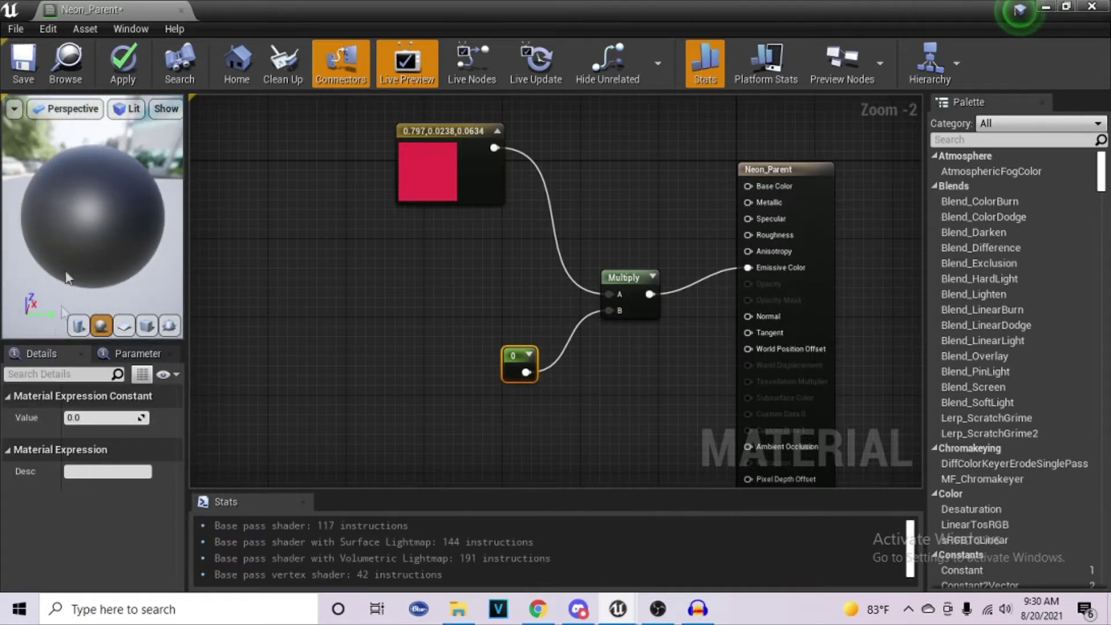
pyautogui.click(108, 418)
pyautogui.write('40')
pyautogui.press('Return')
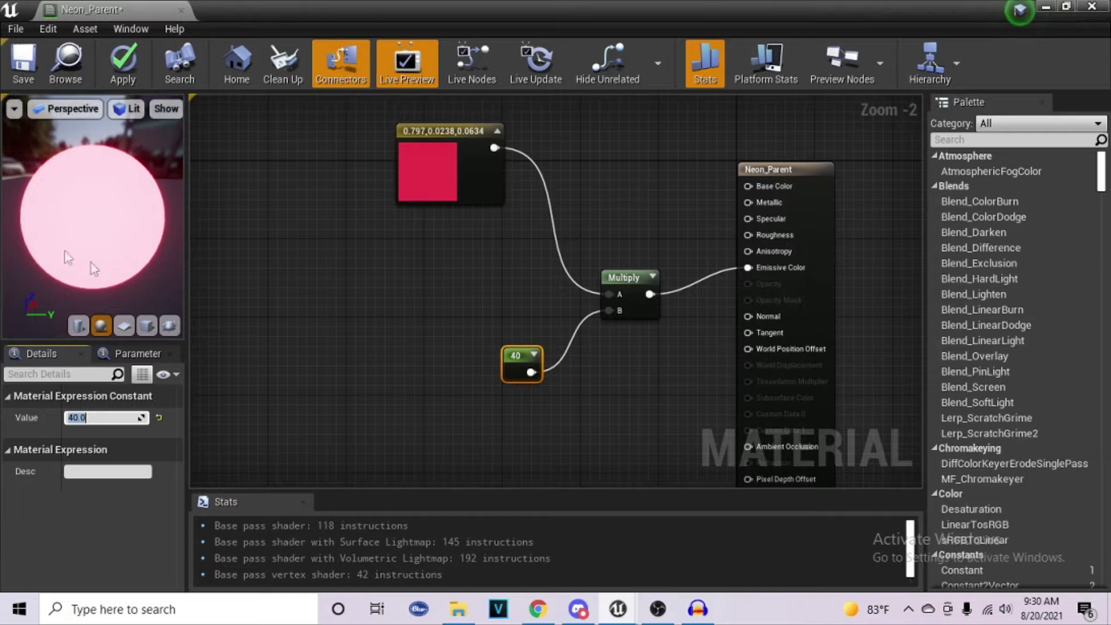
pyautogui.click(40, 75)
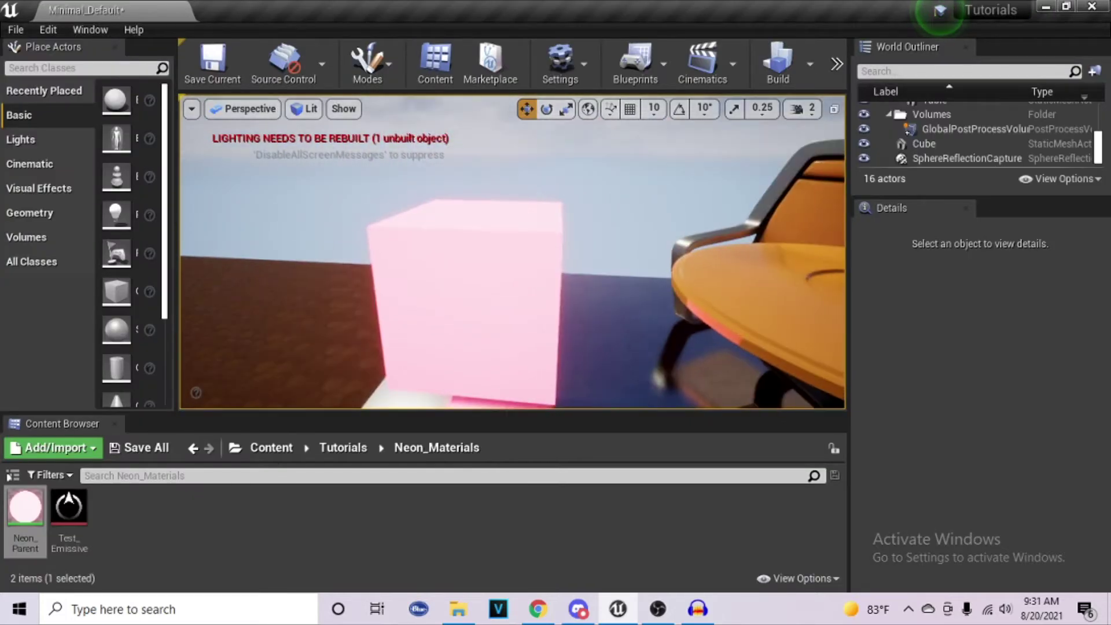
# Inspect the glowing cube in the level, then reopen Neon_Parent and move the red colour node farther from the Multiply node
pyautogui.moveTo(513, 252); pyautogui.dragTo(505, 313, button='right')
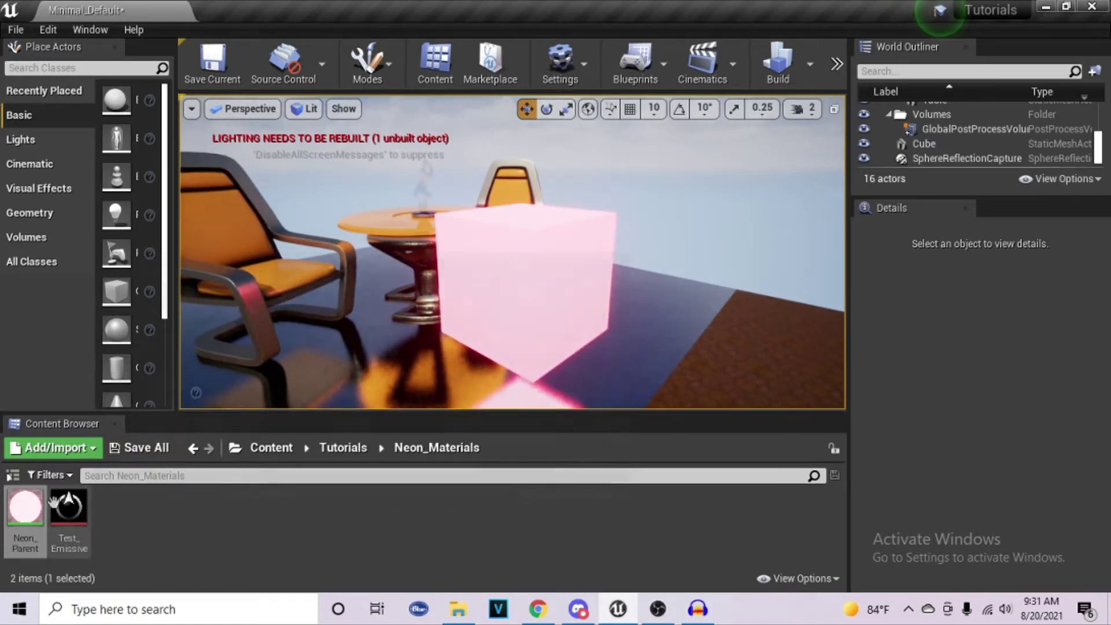
pyautogui.doubleClick(25, 507)
pyautogui.moveTo(425, 292); pyautogui.dragTo(622, 364, button='right')
pyautogui.click(663, 310)
pyautogui.scroll(-1, 644, 331)
pyautogui.moveTo(482, 282); pyautogui.dragTo(545, 330, button='right')
pyautogui.moveTo(506, 268); pyautogui.dragTo(251, 163)
pyautogui.click(336, 270)
pyautogui.moveTo(339, 277)
pyautogui.mouseDown(button='right')
pyautogui.moveTo(491, 335)
pyautogui.moveTo(491, 305)
pyautogui.mouseUp(button='right')
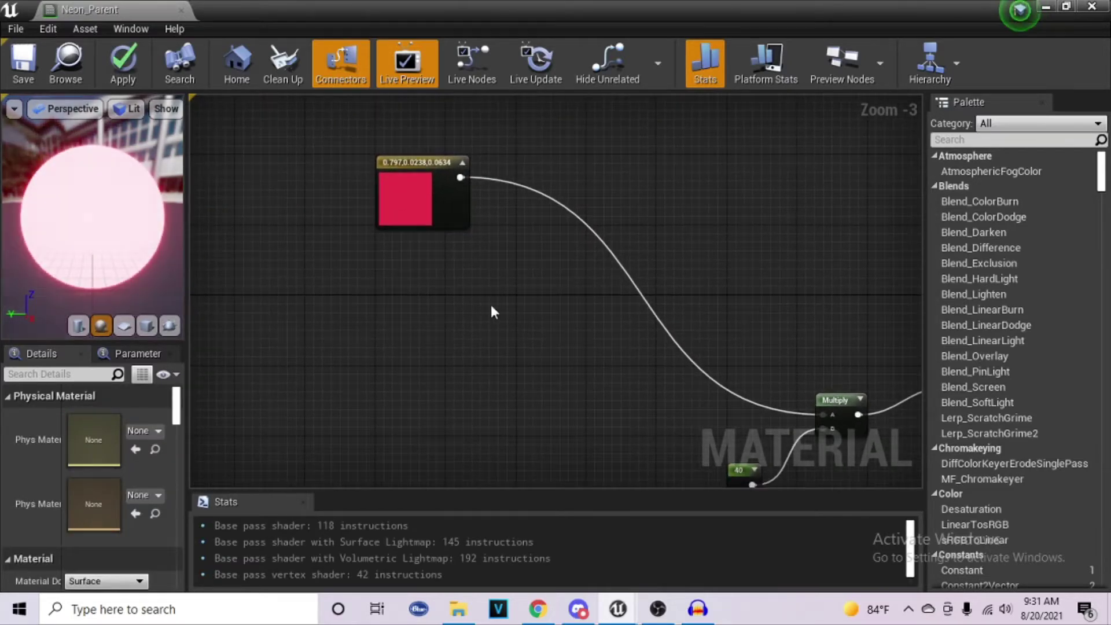
# Add a Lerp node between the red colour node and the Multiply node
pyautogui.press('l')
pyautogui.click(546, 296)
pyautogui.moveTo(564, 300); pyautogui.dragTo(534, 255)
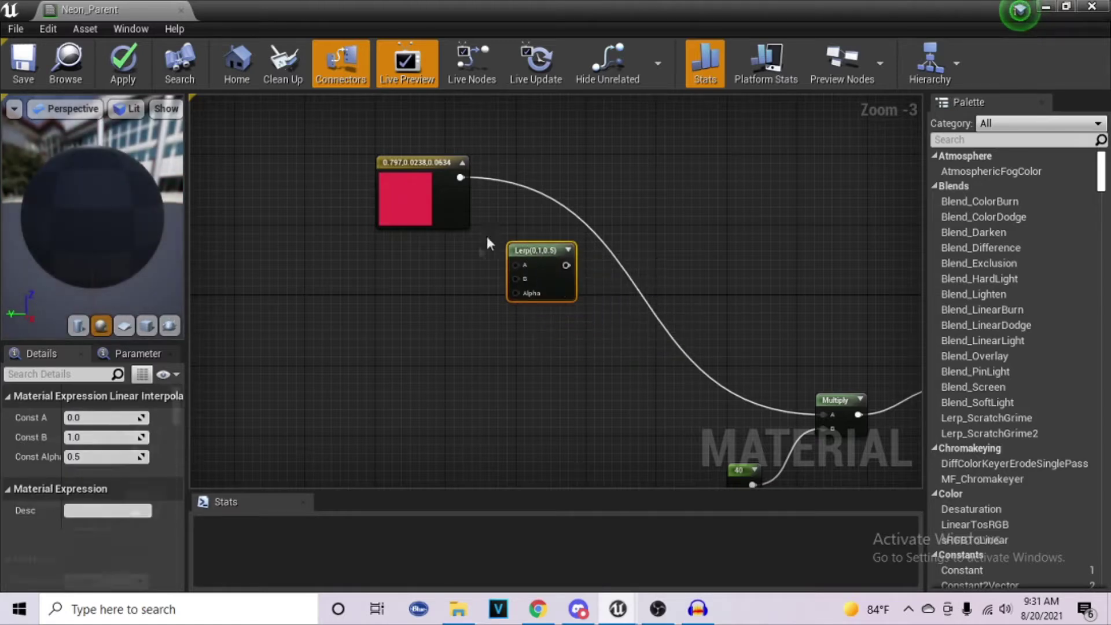
pyautogui.click(385, 301)
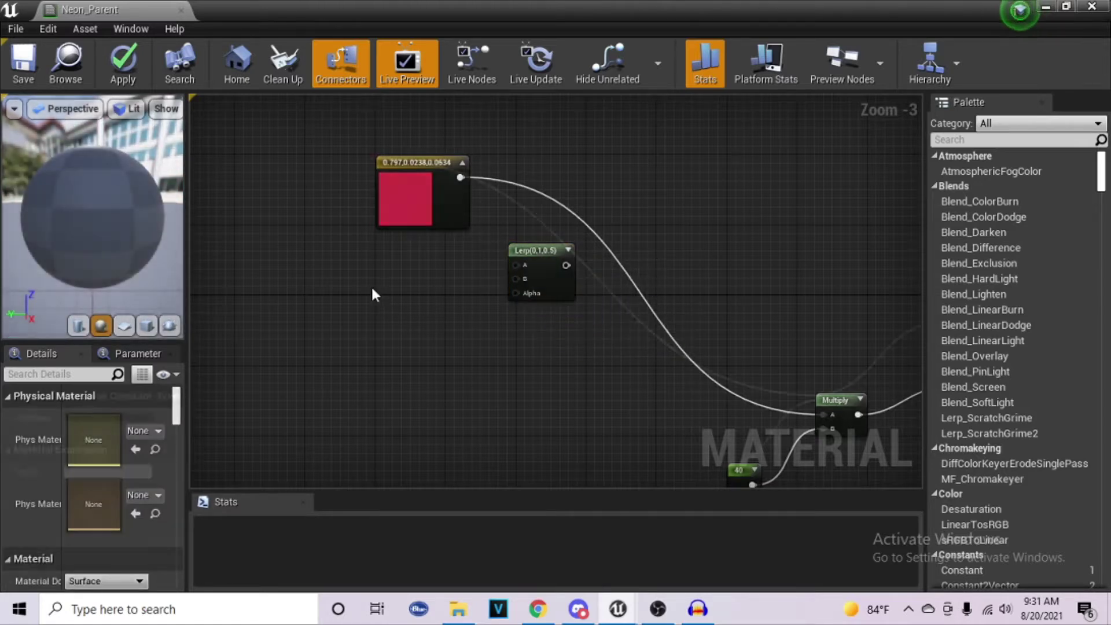
# Add a second Constant3Vector node below the red one and set its colour to blue (0.0515, 0.164, 0.76)
pyautogui.press('3')
pyautogui.click(370, 287)
pyautogui.moveTo(405, 292); pyautogui.dragTo(406, 248)
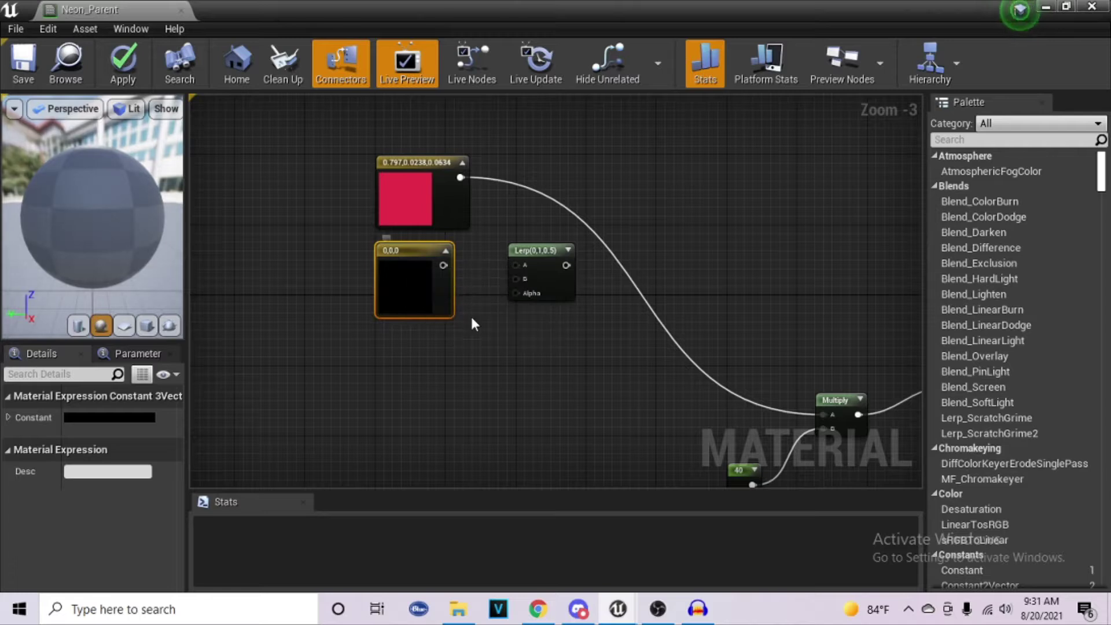
pyautogui.click(471, 318)
pyautogui.doubleClick(398, 281)
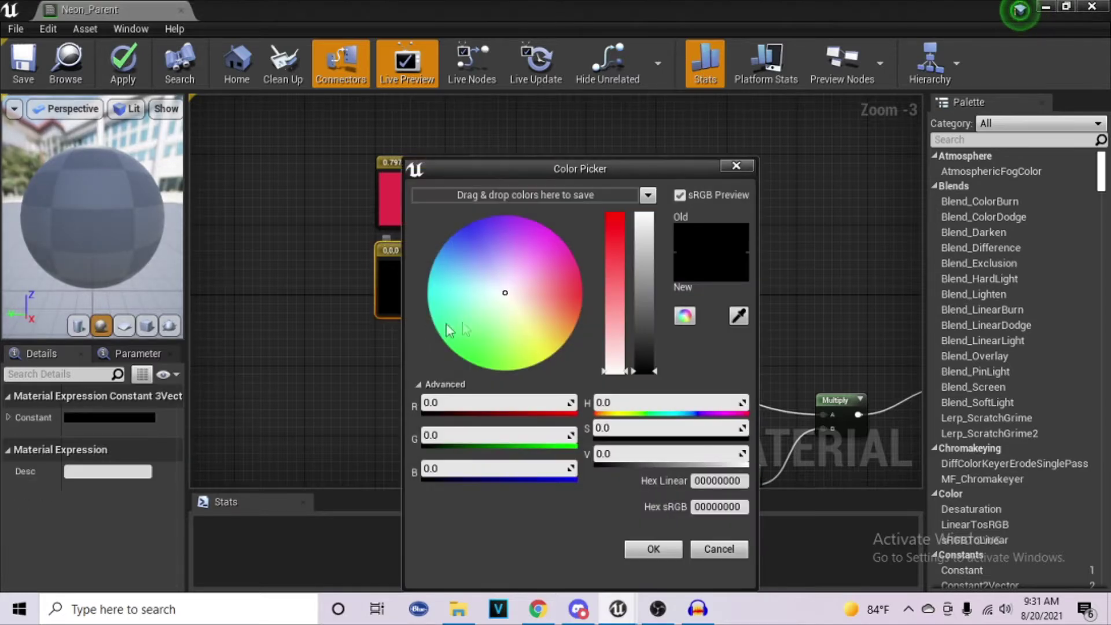
pyautogui.moveTo(466, 234); pyautogui.dragTo(475, 224)
pyautogui.click(638, 253)
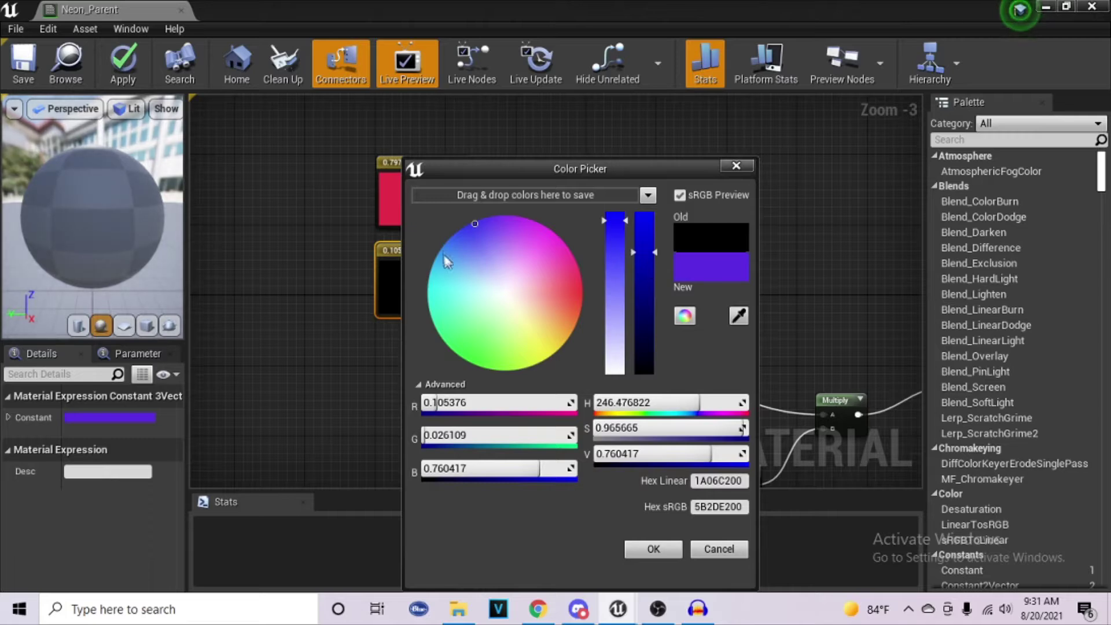
pyautogui.click(458, 238)
pyautogui.click(642, 549)
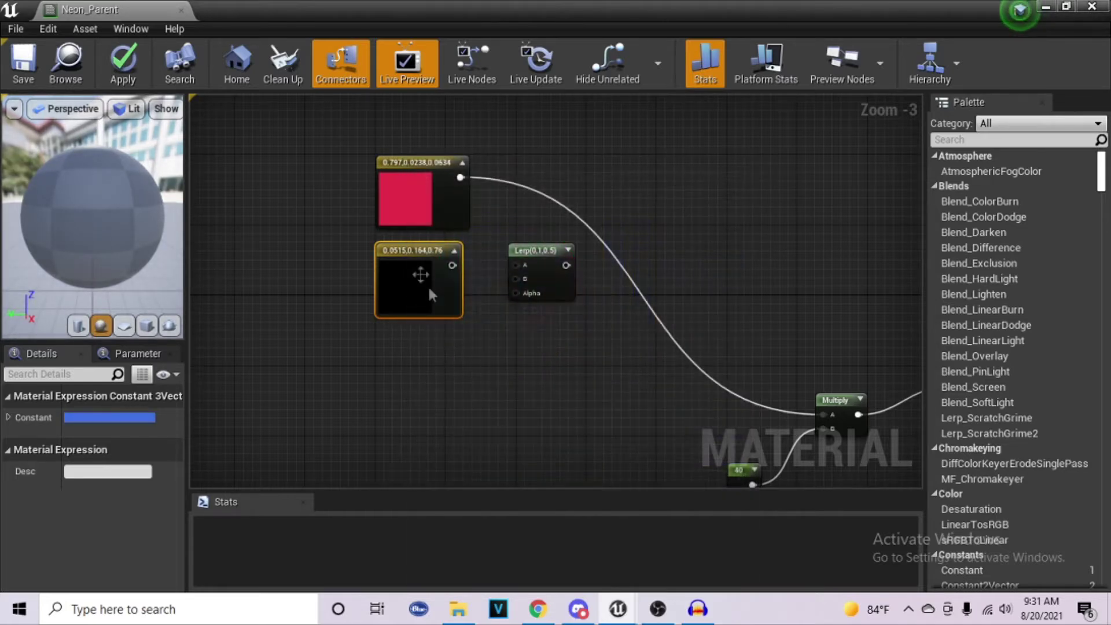
# Connect the red colour to the Lerp node's A input and the blue colour to its B input
pyautogui.moveTo(452, 265); pyautogui.dragTo(516, 279)
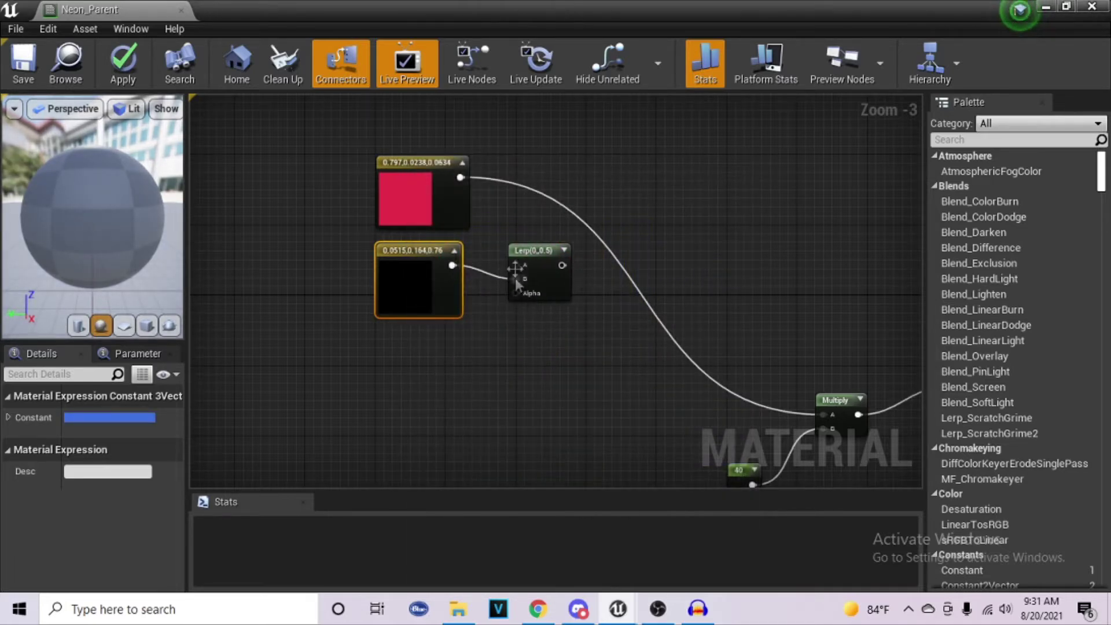
pyautogui.moveTo(460, 177); pyautogui.dragTo(518, 267)
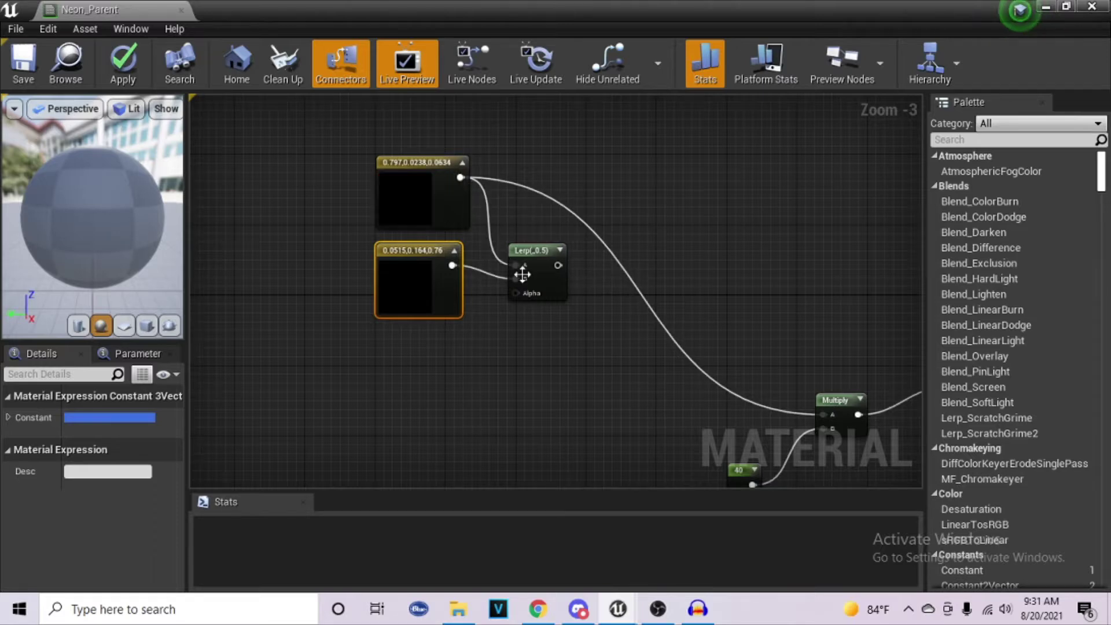
# Add a Time node below and to the left of the blue colour node
pyautogui.scroll(1, 526, 281)
pyautogui.moveTo(527, 347); pyautogui.dragTo(599, 357, button='right')
pyautogui.click(605, 386)
pyautogui.moveTo(603, 433); pyautogui.dragTo(647, 402, button='right')
pyautogui.rightClick(438, 389)
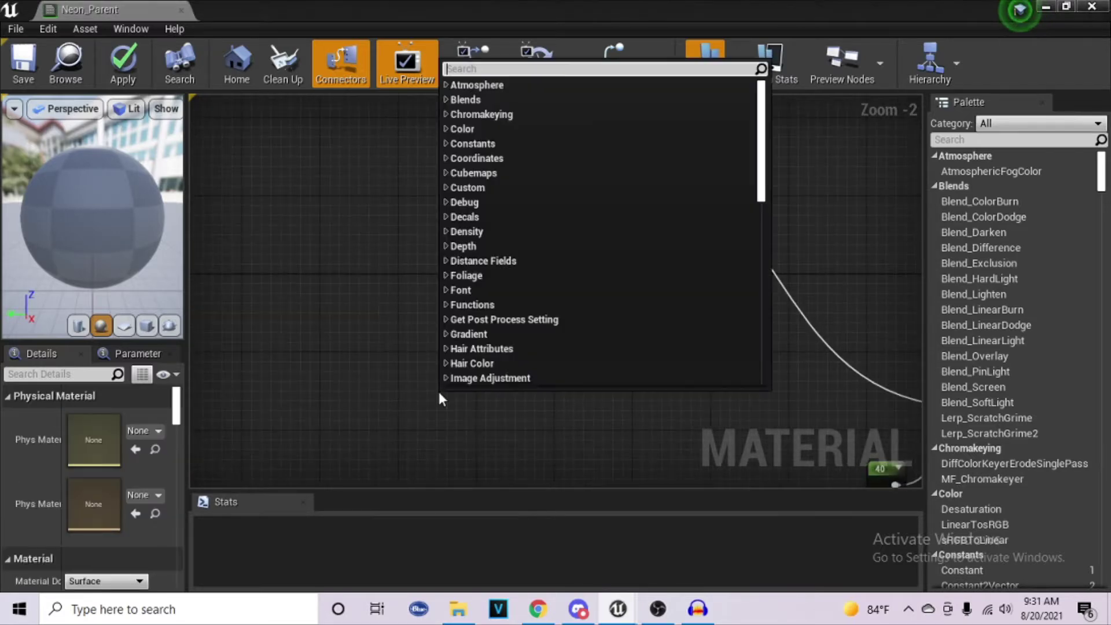
pyautogui.write('time')
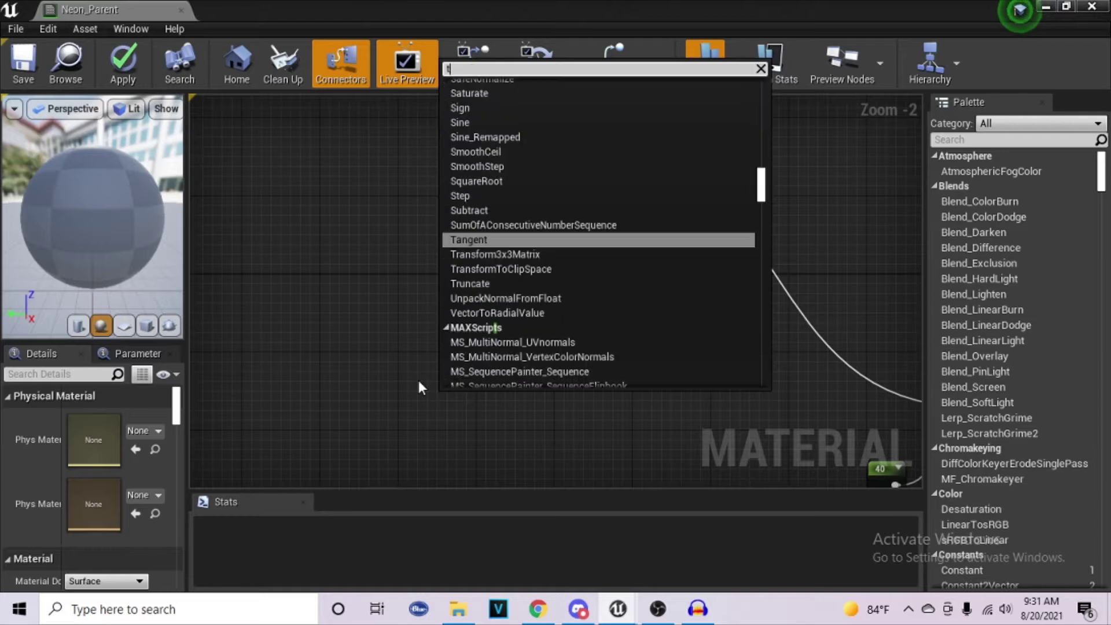
pyautogui.press('Return')
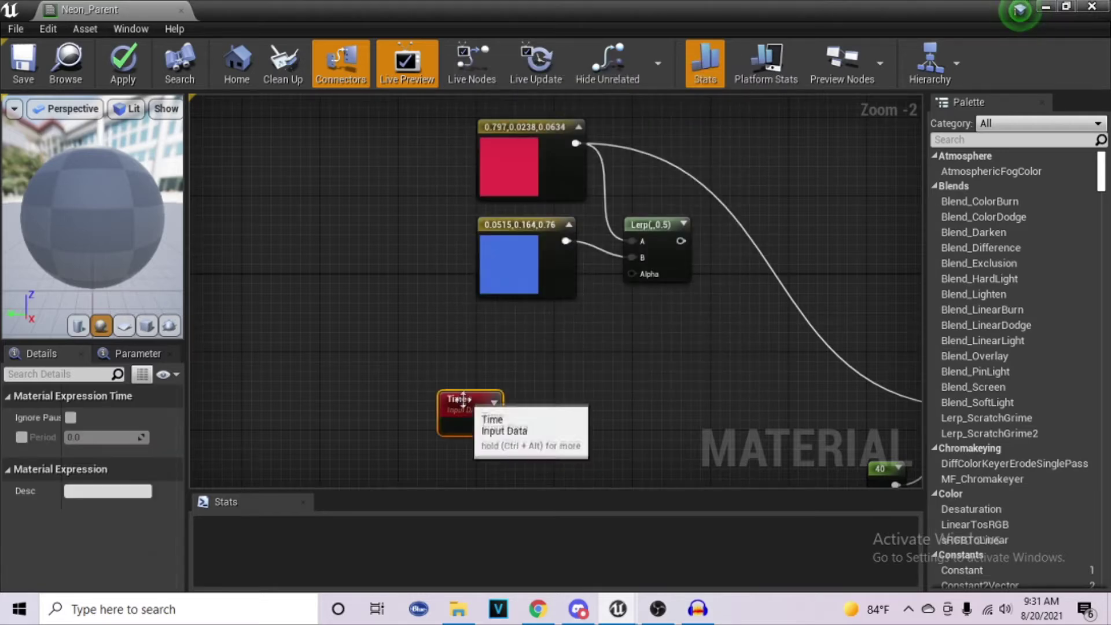
pyautogui.moveTo(458, 405); pyautogui.dragTo(371, 397)
# Add a Sine node to the right of the Time node
pyautogui.click(500, 384)
pyautogui.rightClick(498, 387)
pyautogui.write('sine')
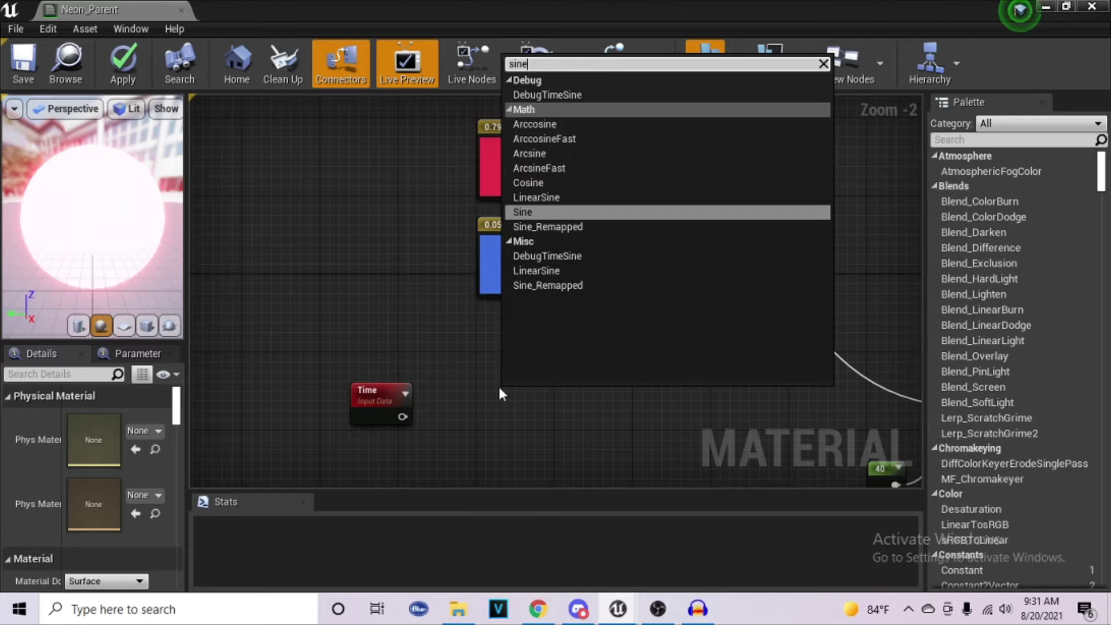
pyautogui.press('Return')
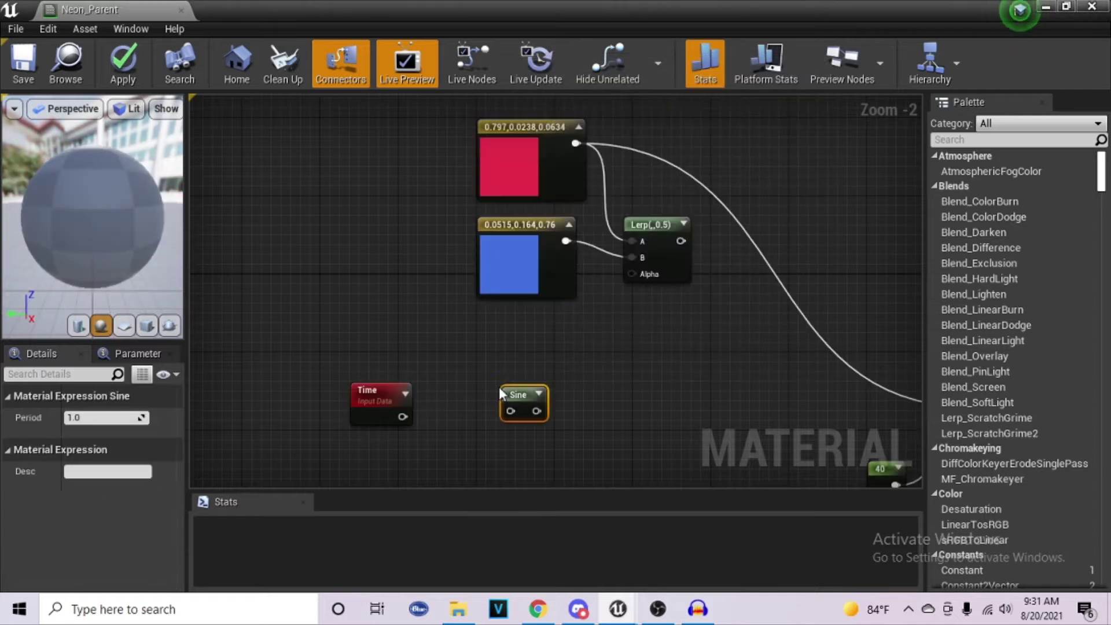
# Wire Time through Sine into the Lerp node's Alpha, and connect the Lerp output to the Multiply node's A input
pyautogui.moveTo(401, 417); pyautogui.dragTo(633, 275)
pyautogui.moveTo(666, 304); pyautogui.dragTo(489, 226, button='right')
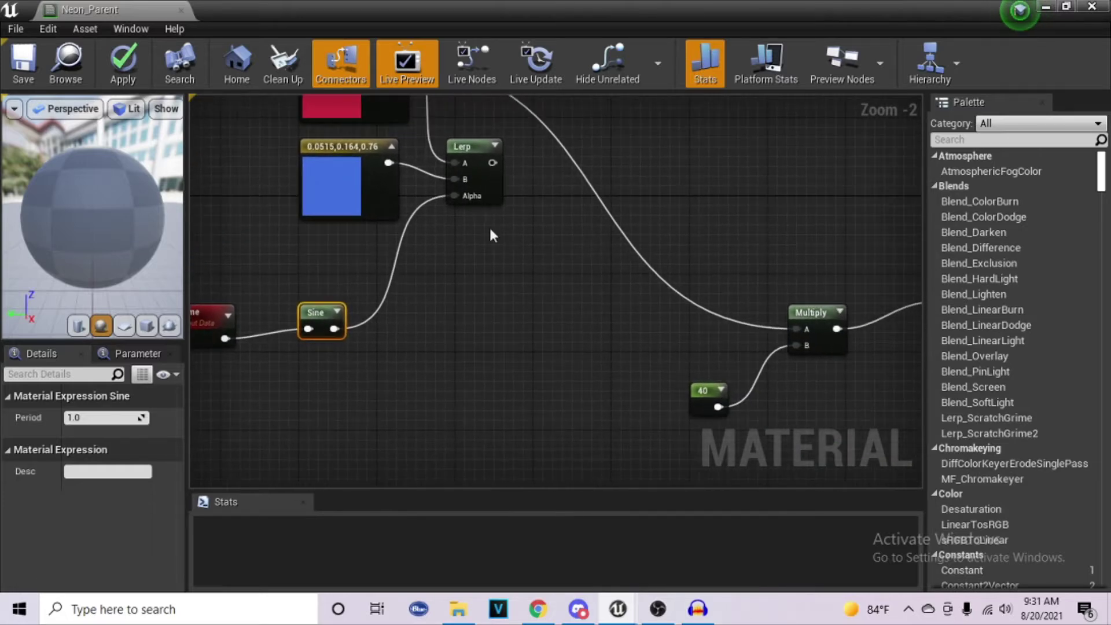
pyautogui.moveTo(490, 166); pyautogui.dragTo(797, 328)
pyautogui.moveTo(695, 357); pyautogui.dragTo(608, 378, button='right')
# Set the Sine node's period to 4
pyautogui.click(485, 330)
pyautogui.moveTo(483, 330); pyautogui.dragTo(702, 409, button='right')
pyautogui.moveTo(635, 384); pyautogui.dragTo(663, 371, button='right')
pyautogui.click(489, 402)
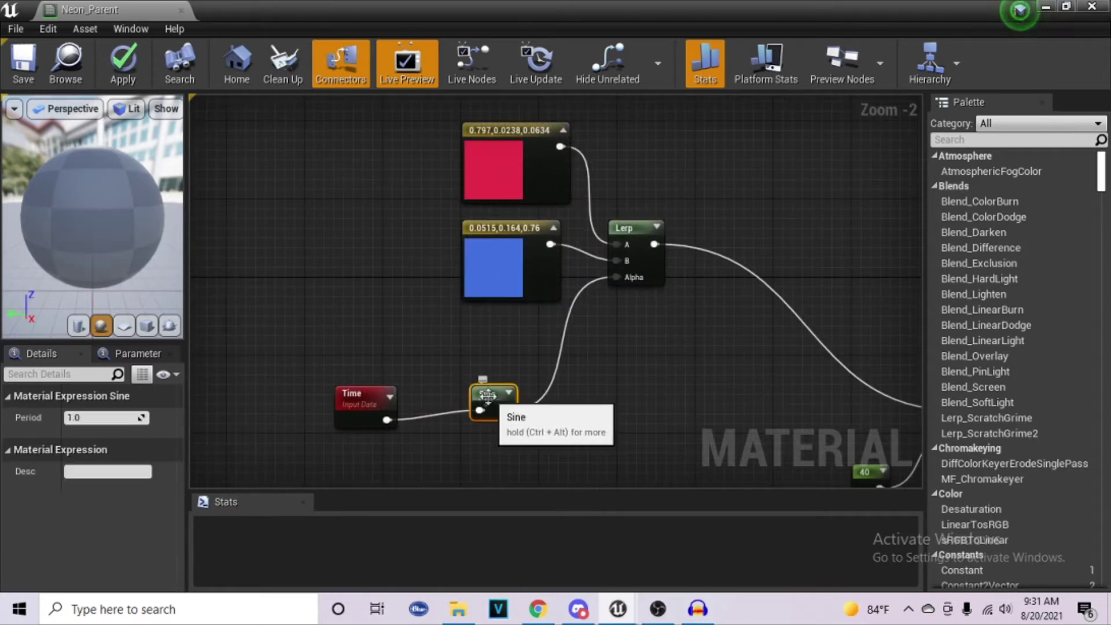
pyautogui.click(117, 418)
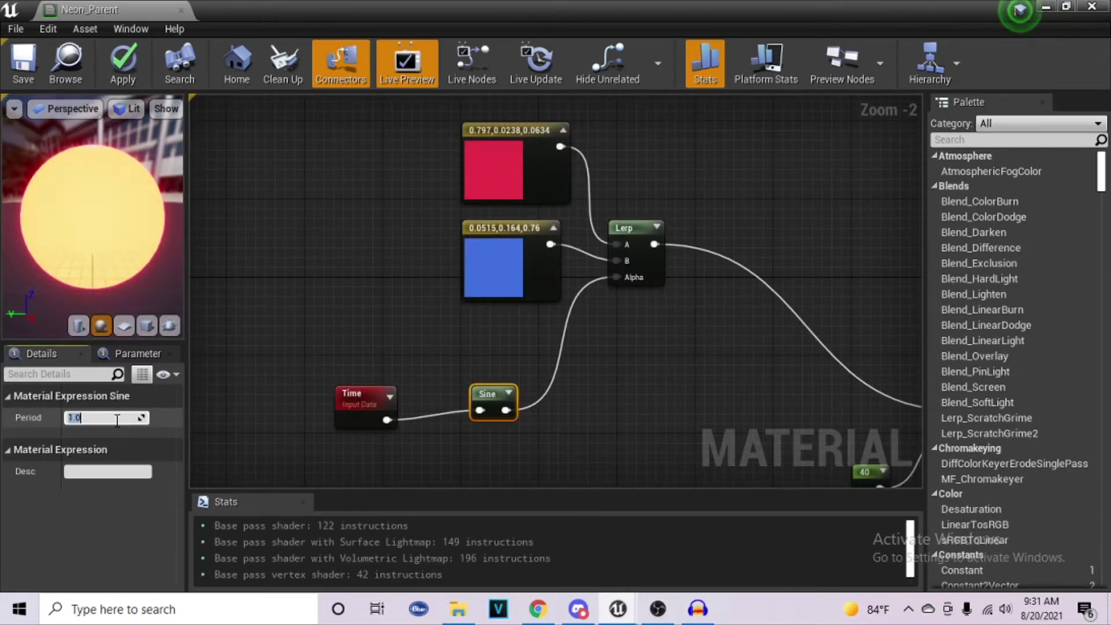
pyautogui.write('4')
pyautogui.press('Return')
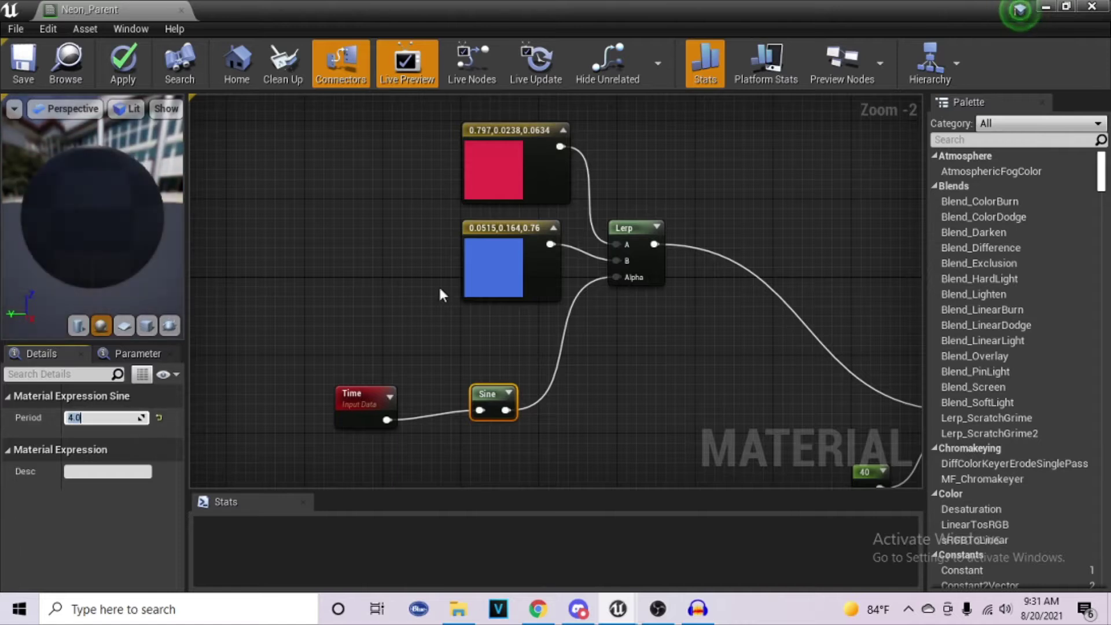
pyautogui.click(432, 303)
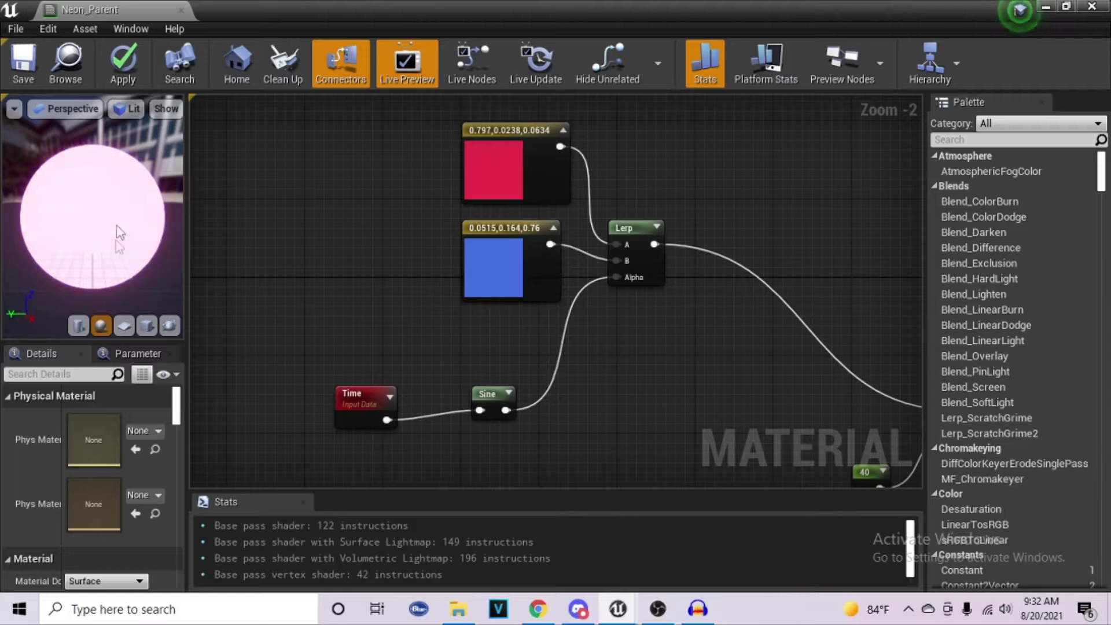
# Set the constant feeding the Multiply node's B input to 120 and save the material
pyautogui.moveTo(559, 352); pyautogui.dragTo(325, 303, button='right')
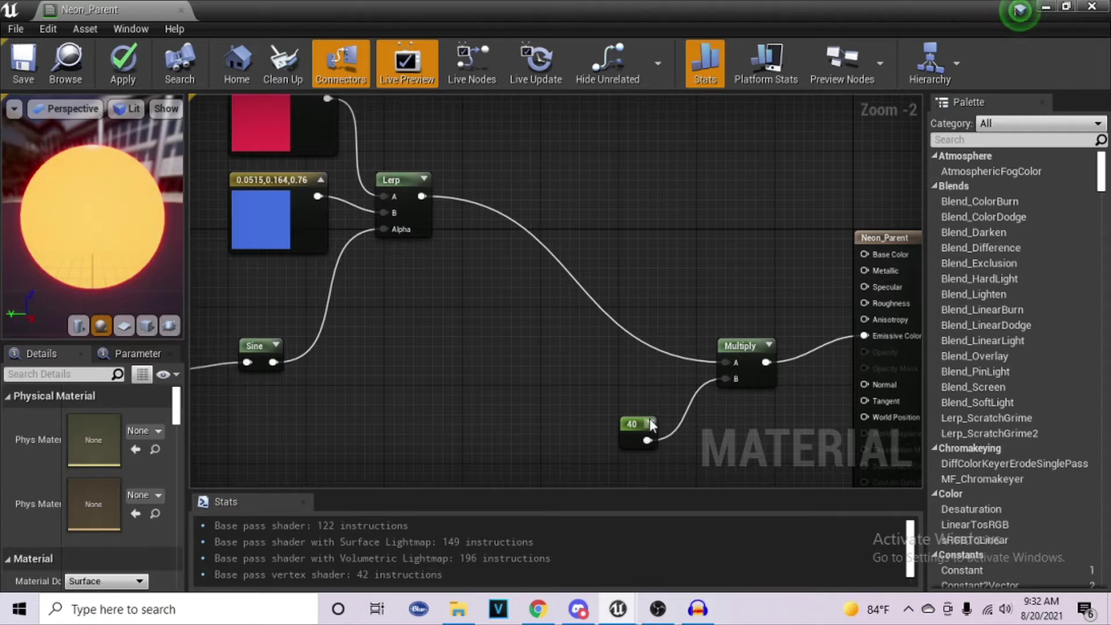
pyautogui.click(634, 425)
pyautogui.write('1')
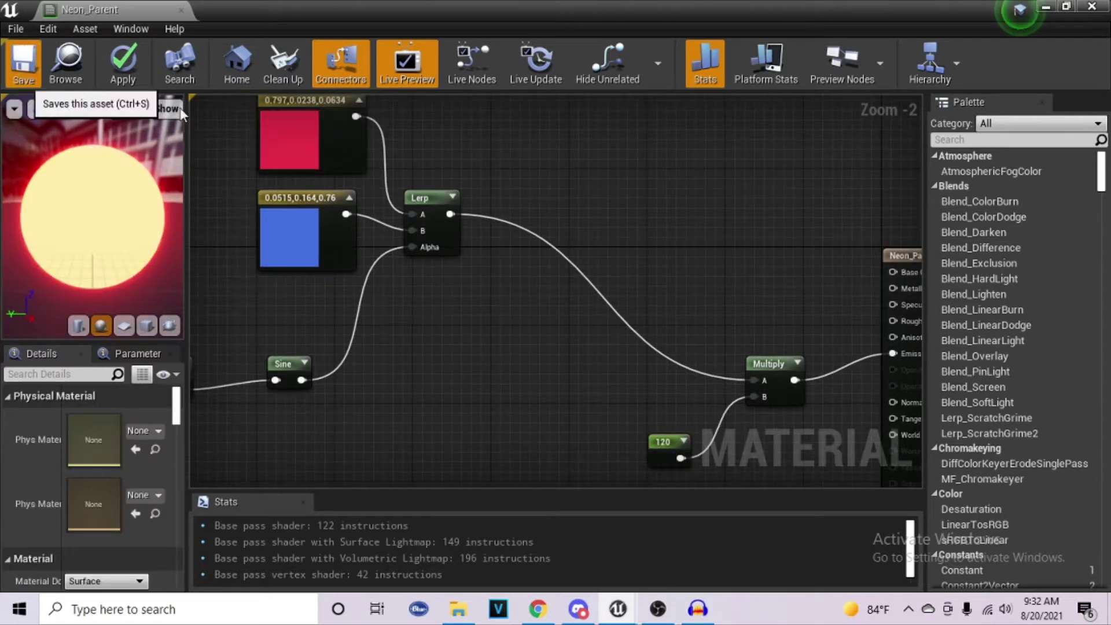
pyautogui.click(24, 71)
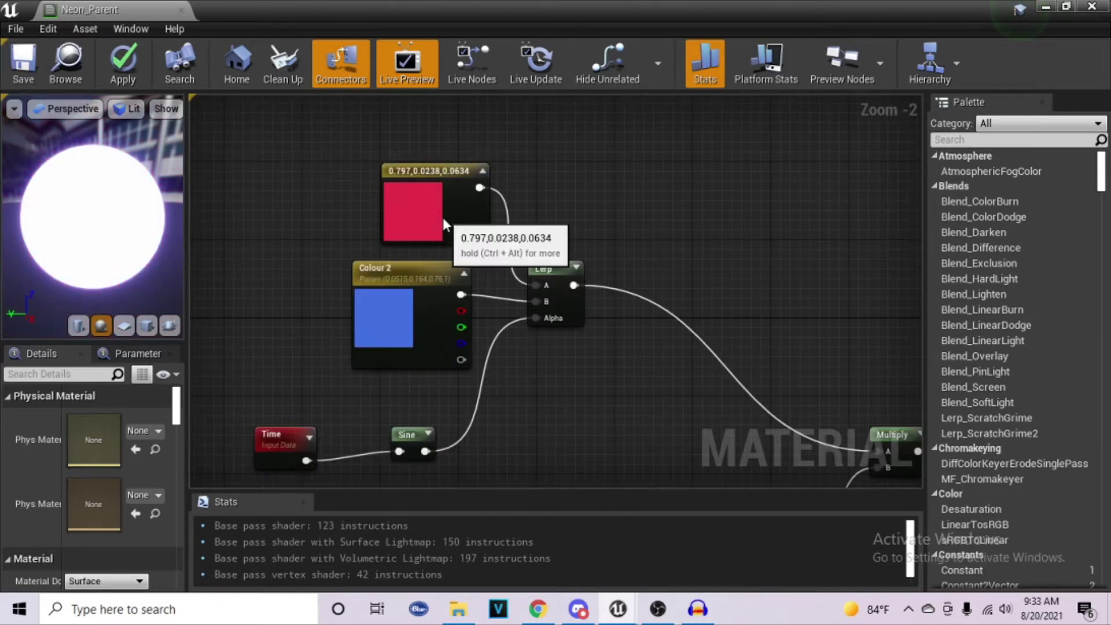
# Convert the red colour constant feeding the Lerp node's A input to a parameter named Colour 1
pyautogui.moveTo(442, 217); pyautogui.dragTo(426, 194)
pyautogui.click(544, 377)
pyautogui.rightClick(426, 175)
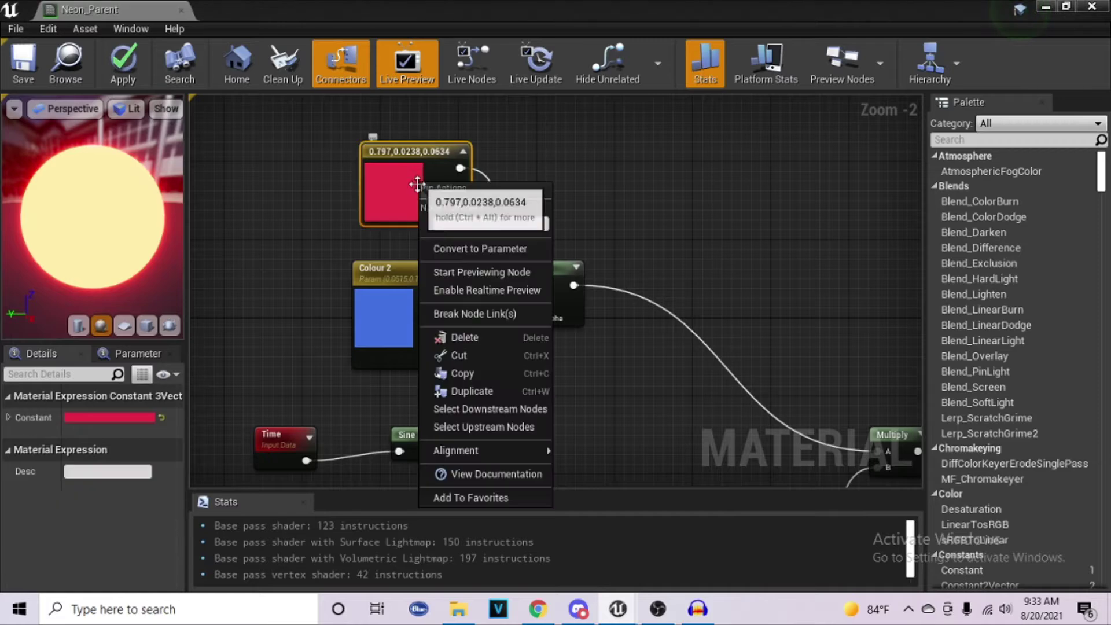
pyautogui.click(470, 246)
pyautogui.write('Colour 1')
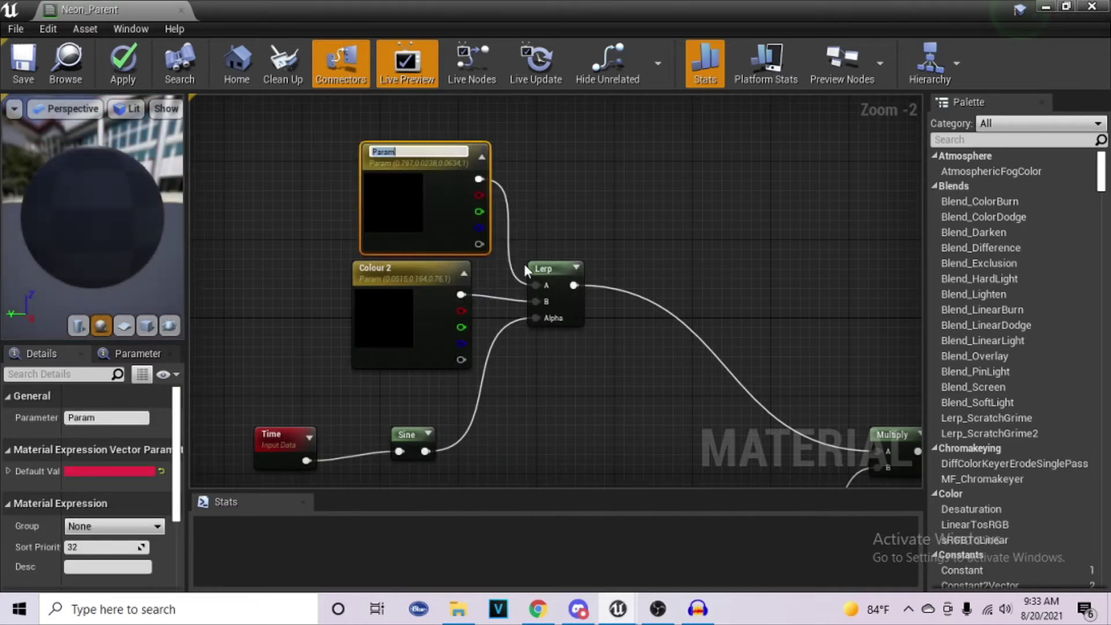
pyautogui.press('Return')
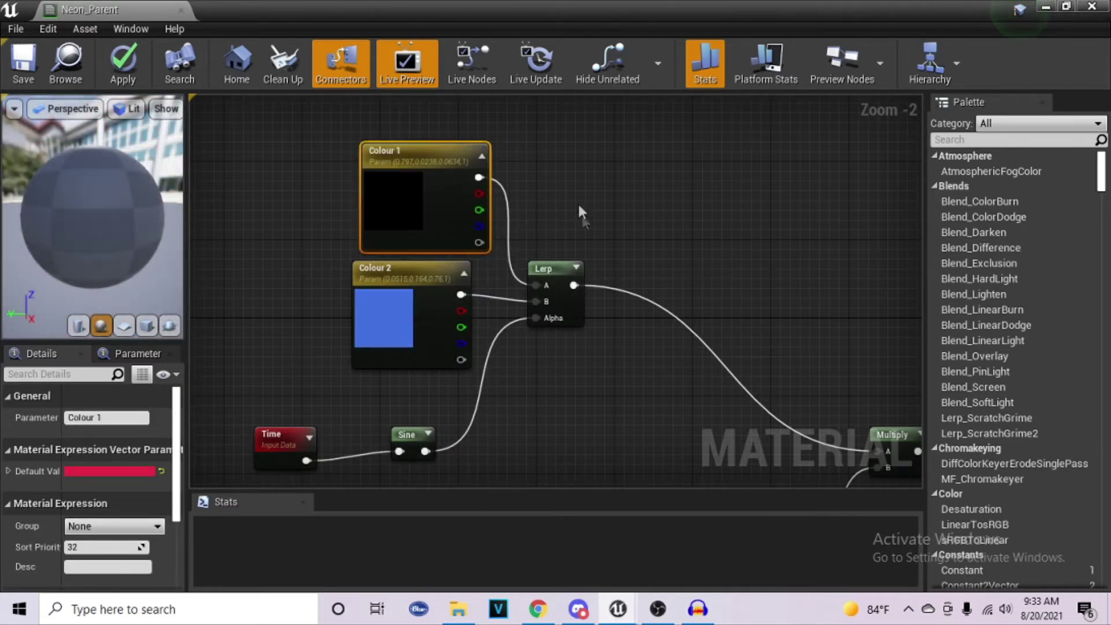
# Convert the 120 constant feeding the Multiply node to a parameter named Emissive and save the material
pyautogui.click(668, 394)
pyautogui.moveTo(668, 394); pyautogui.dragTo(366, 176, button='right')
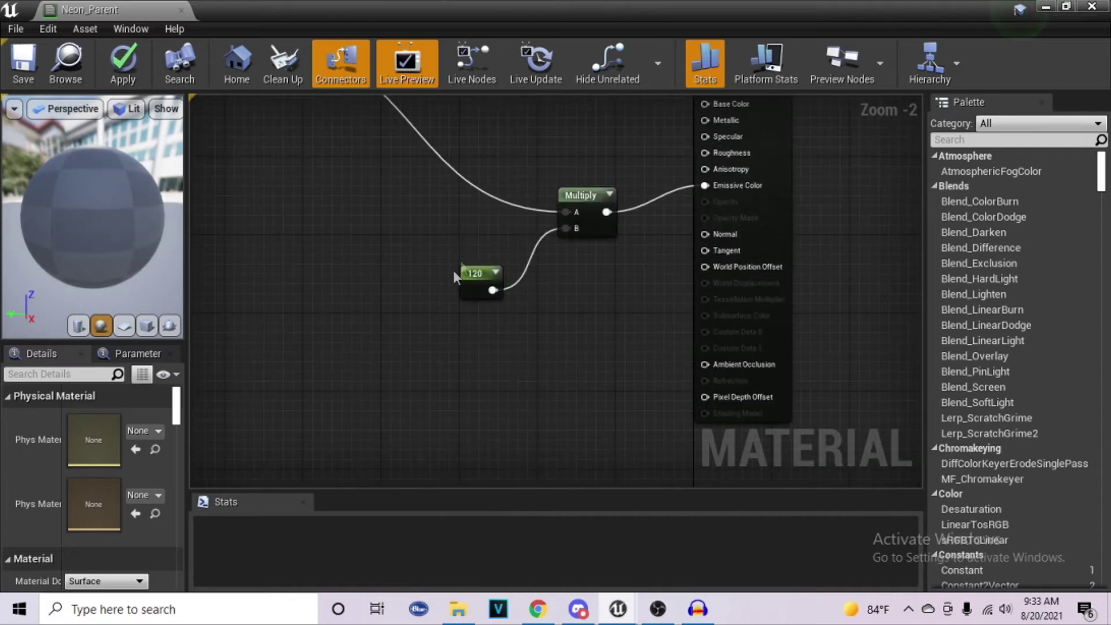
pyautogui.rightClick(467, 277)
pyautogui.click(500, 328)
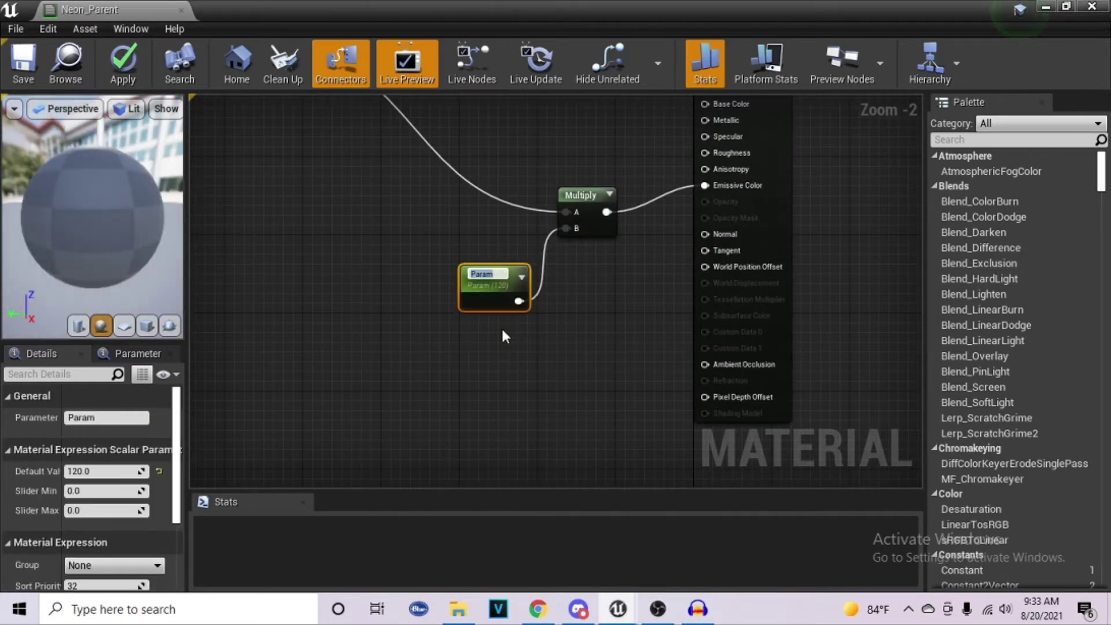
pyautogui.write('Emissive')
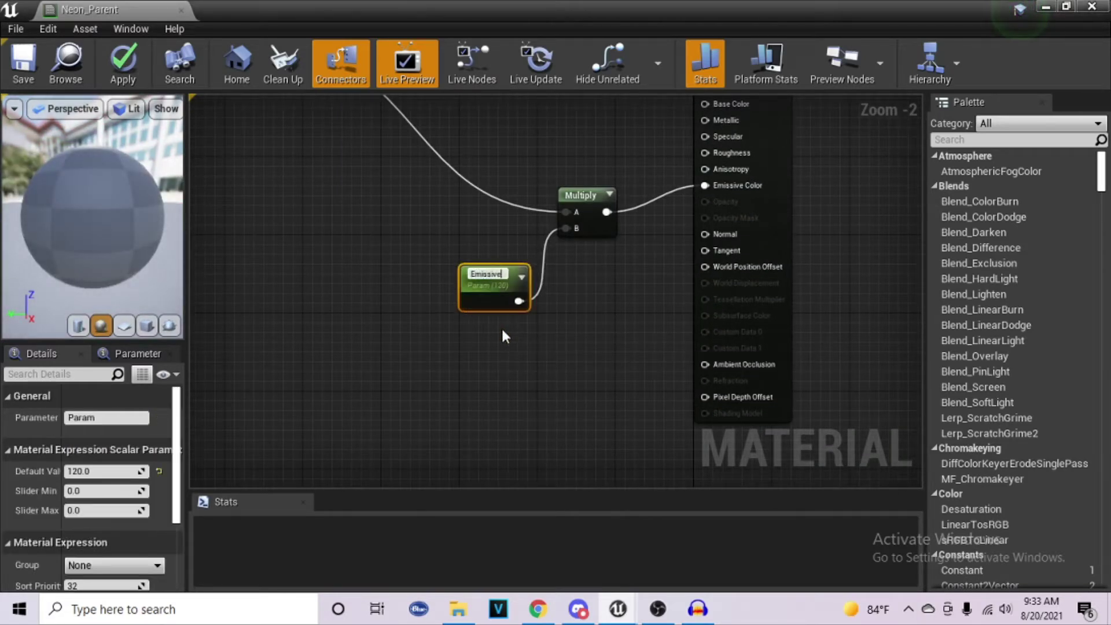
pyautogui.press('Return')
pyautogui.click(502, 332)
pyautogui.scroll(-1, 518, 340)
pyautogui.moveTo(518, 340); pyautogui.dragTo(397, 226, button='right')
pyautogui.click(23, 61)
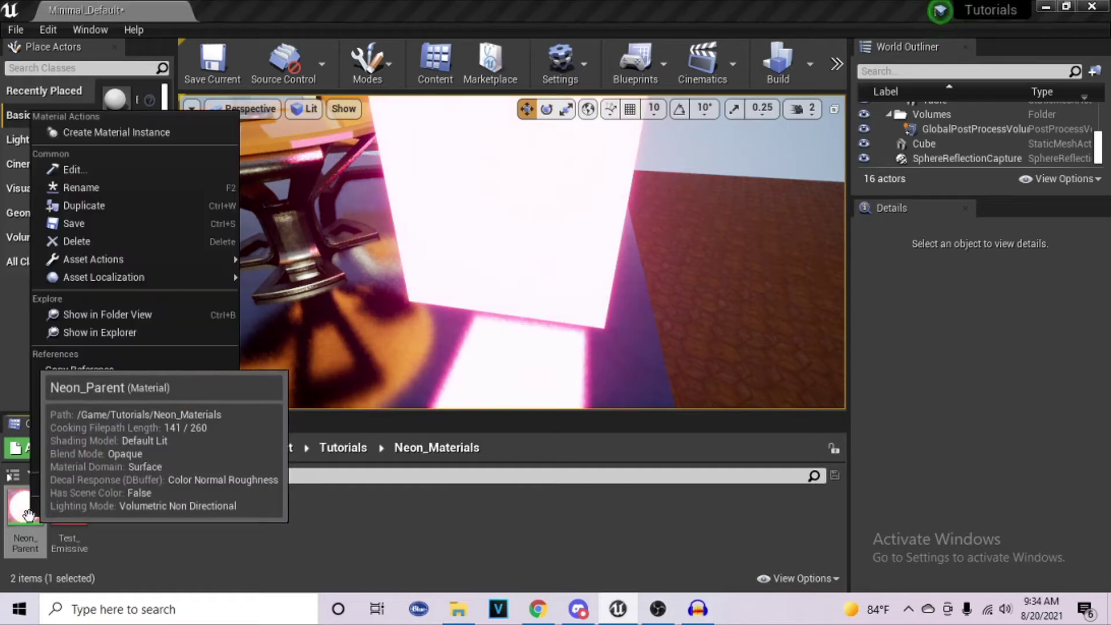
# Create a material instance from Neon_Parent, open it, and enable its Emissive, Colour 1 and Colour 2 overrides
pyautogui.click(109, 134)
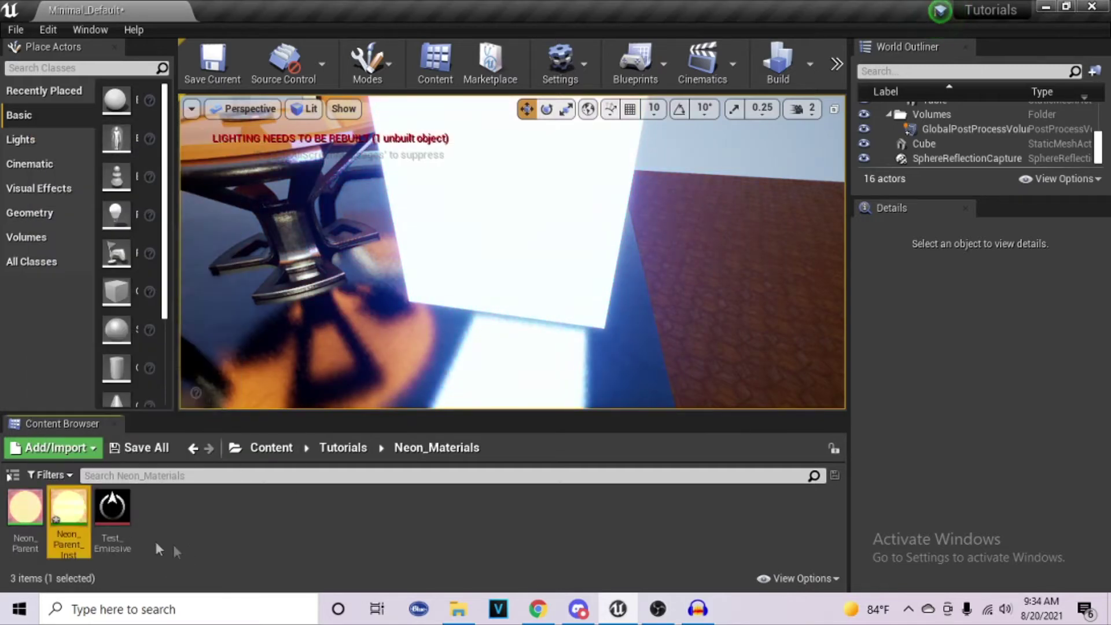
pyautogui.doubleClick(67, 510)
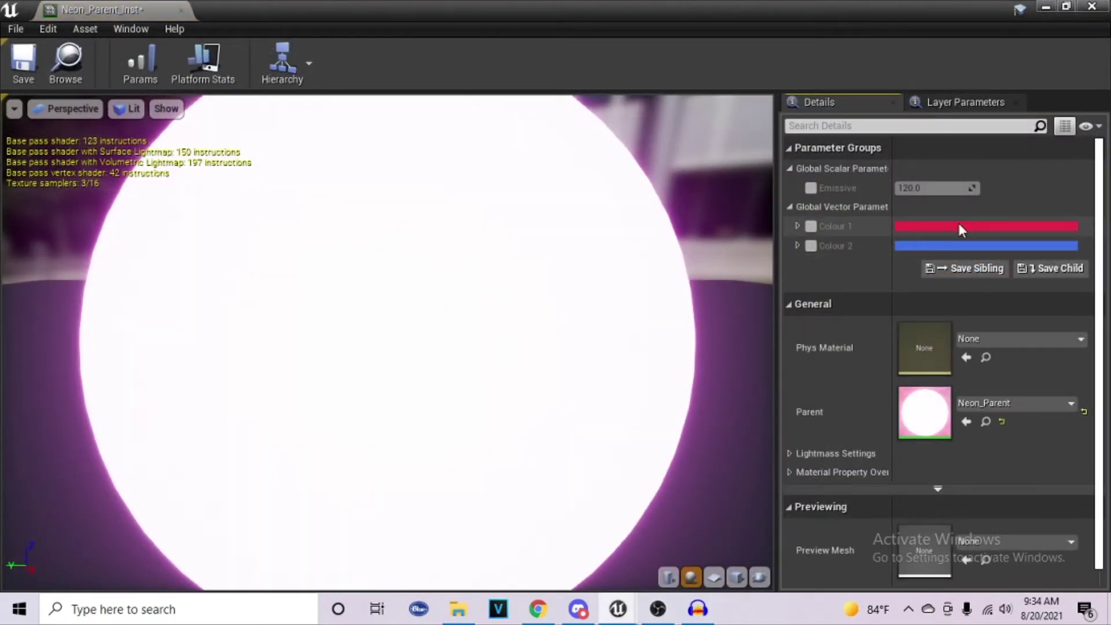
pyautogui.click(811, 188)
pyautogui.click(810, 227)
pyautogui.click(810, 245)
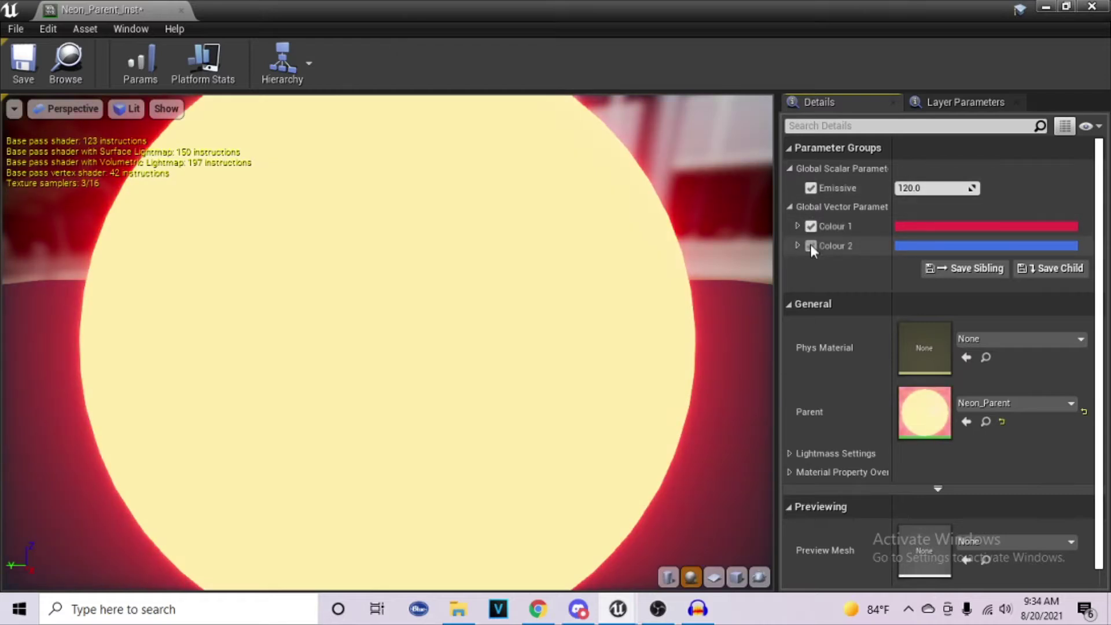
# Set the instance's Emissive value to 20
pyautogui.click(911, 188)
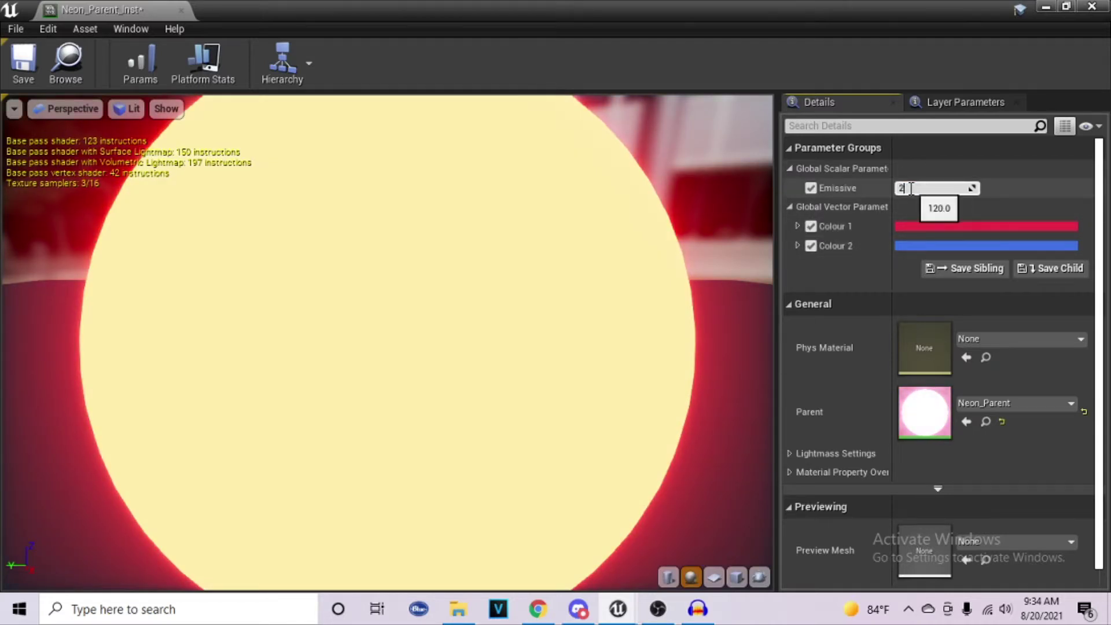
pyautogui.write('2')
pyautogui.press('Return')
# Set the instance's Colour 1 to pinkish magenta (sRGB hex E769DFFF) and Colour 2 to light green
pyautogui.click(942, 228)
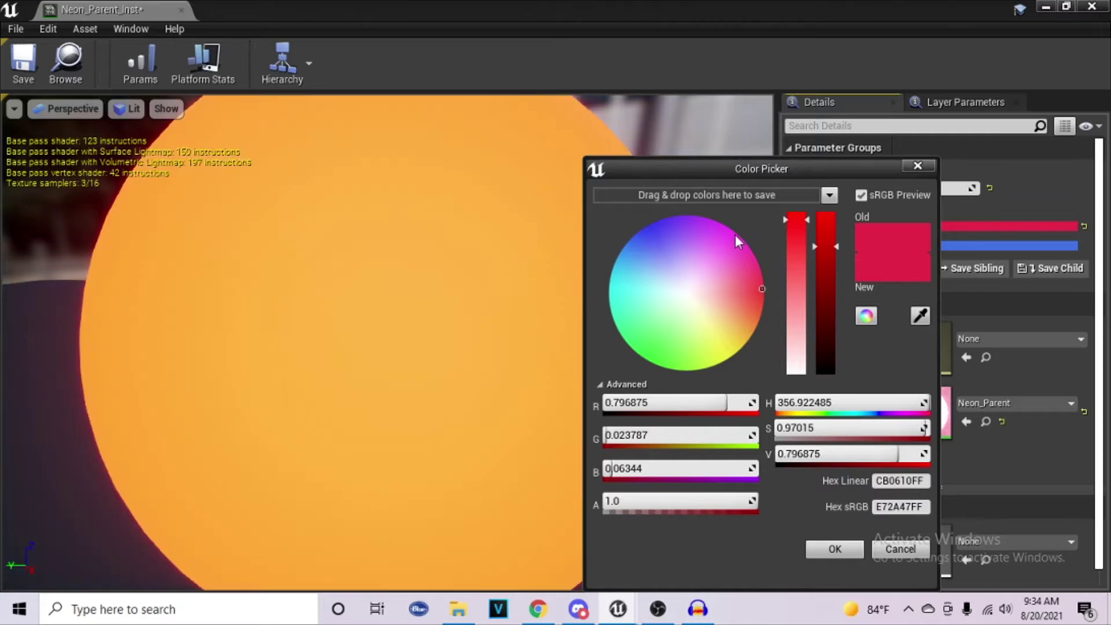
pyautogui.click(724, 241)
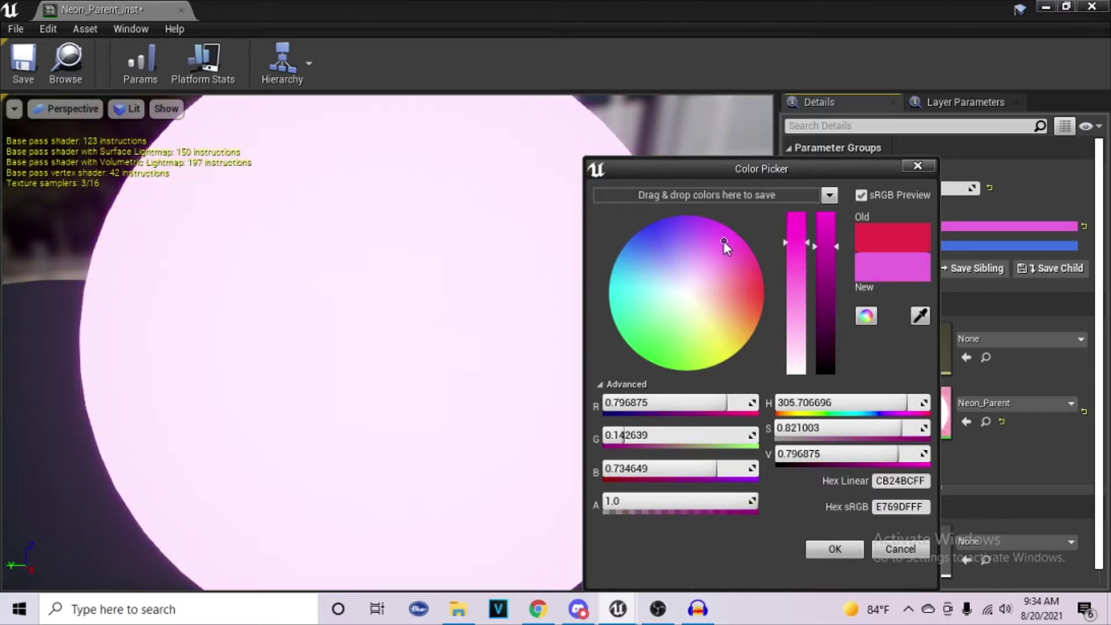
pyautogui.click(835, 547)
pyautogui.click(970, 245)
pyautogui.moveTo(671, 341); pyautogui.dragTo(682, 348)
pyautogui.click(854, 548)
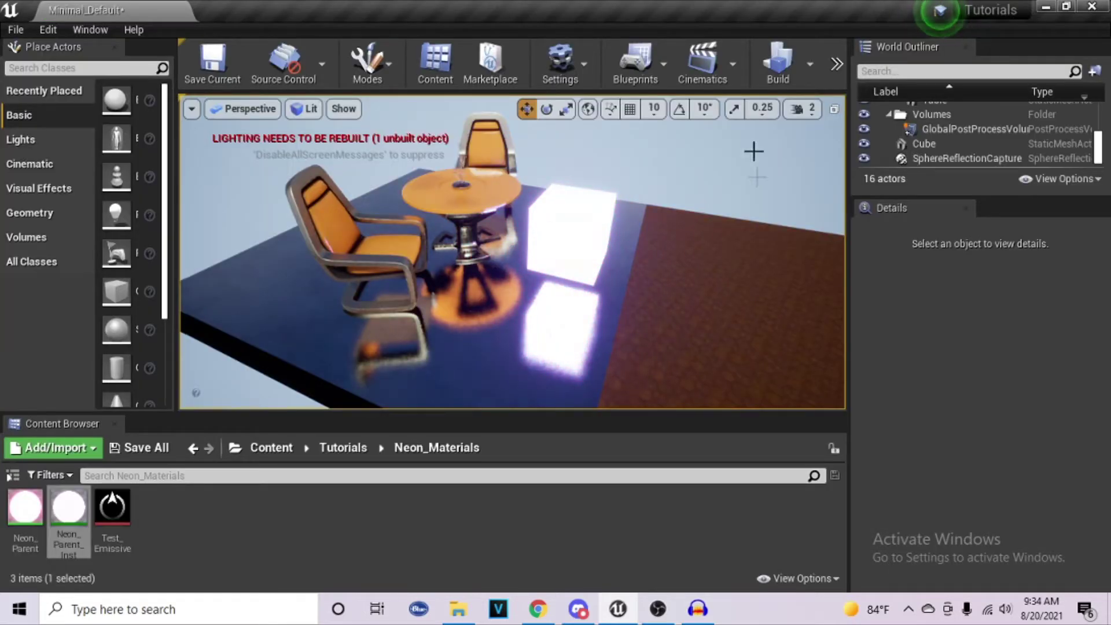
# Add the Test_Emissive texture to the Neon_Parent material graph as a Texture Sample
pyautogui.click(353, 514)
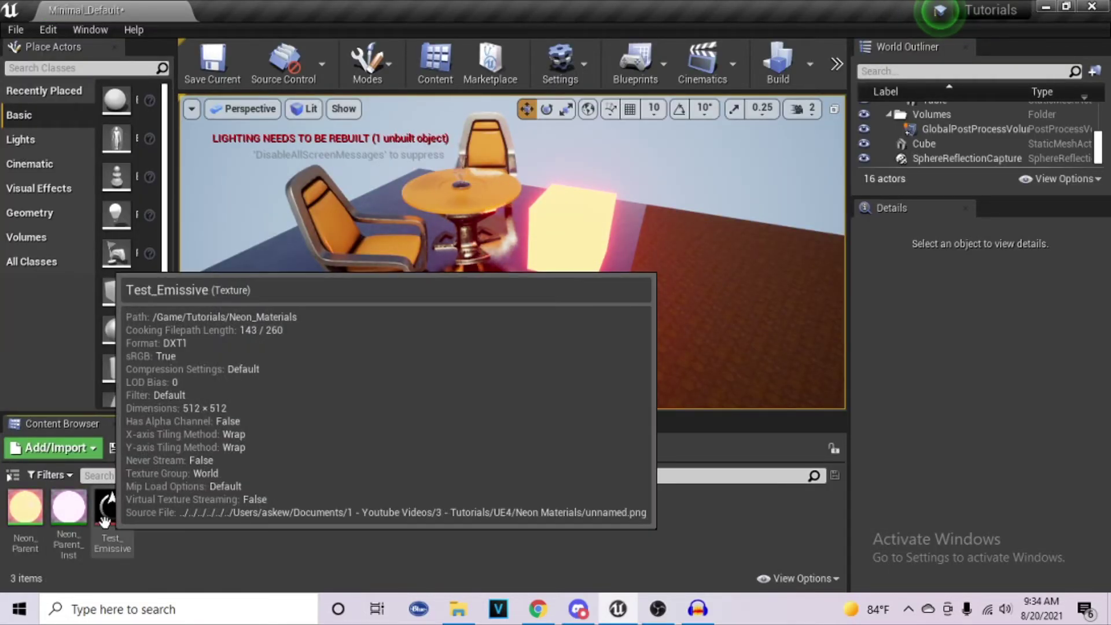
pyautogui.click(34, 509)
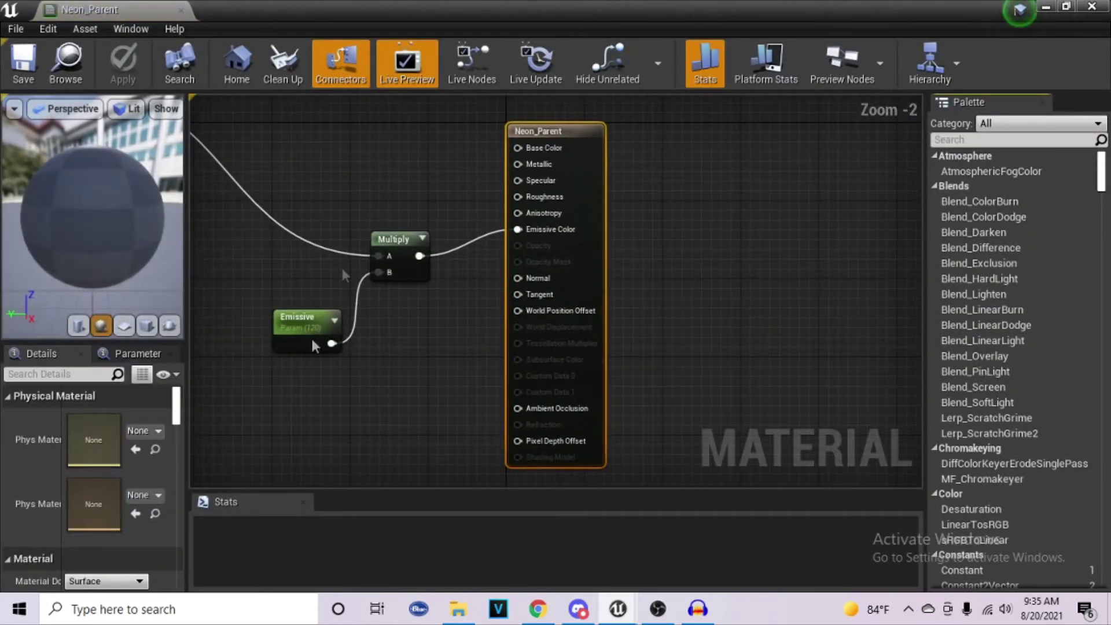
pyautogui.click(1044, 7)
pyautogui.moveTo(112, 510); pyautogui.dragTo(294, 407)
pyautogui.hotkey('alt', 'Tab')
# Spread out the graph nodes to make room between the Multiply node, the Texture Sample and the material output
pyautogui.moveTo(414, 364); pyautogui.dragTo(581, 299, button='right')
pyautogui.click(582, 299)
pyautogui.scroll(-4, 581, 295)
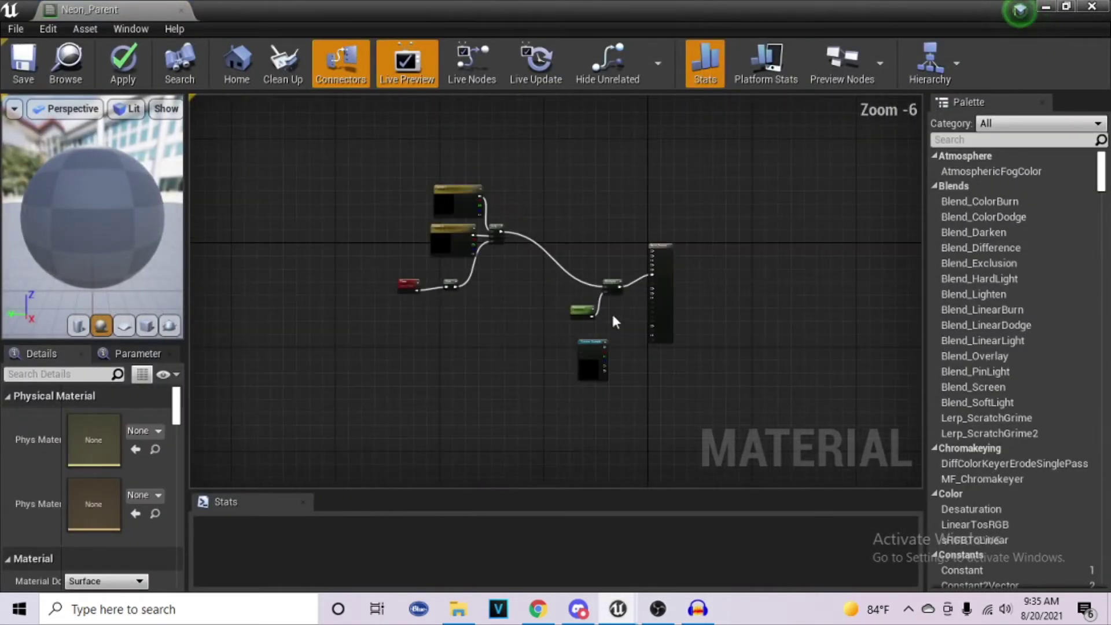
pyautogui.scroll(2, 611, 311)
pyautogui.moveTo(609, 330); pyautogui.dragTo(544, 204)
pyautogui.click(571, 288)
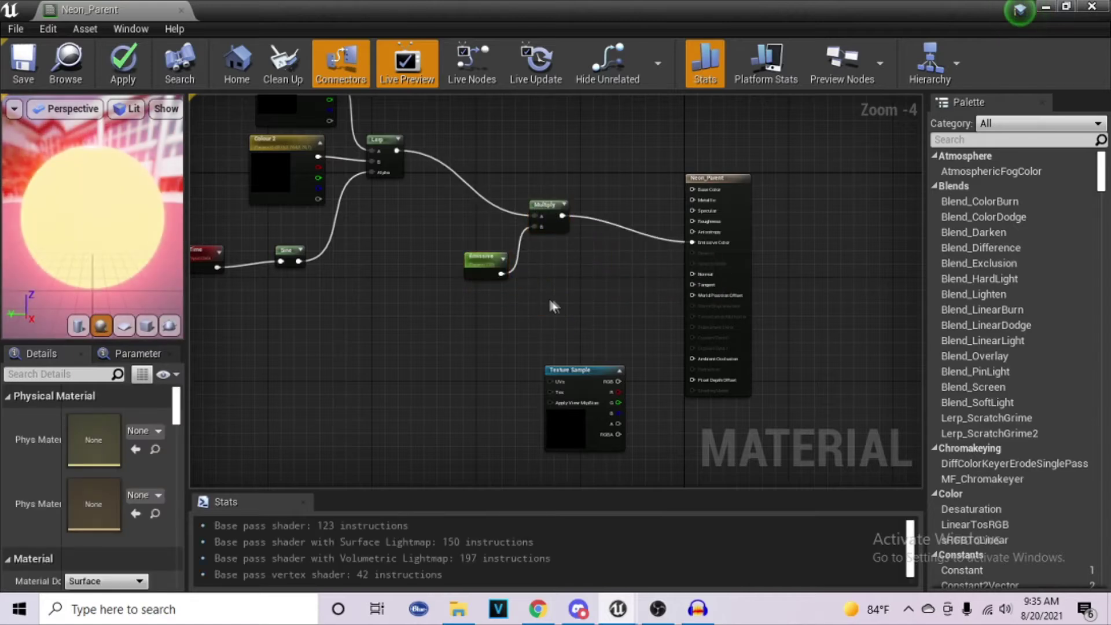
# Add a second Multiply node combining the first Multiply's output with the Texture Sample's RGB, and connect it to Emissive Color
pyautogui.press('m')
pyautogui.click(586, 273)
pyautogui.moveTo(618, 279); pyautogui.dragTo(629, 279)
pyautogui.scroll(1, 576, 274)
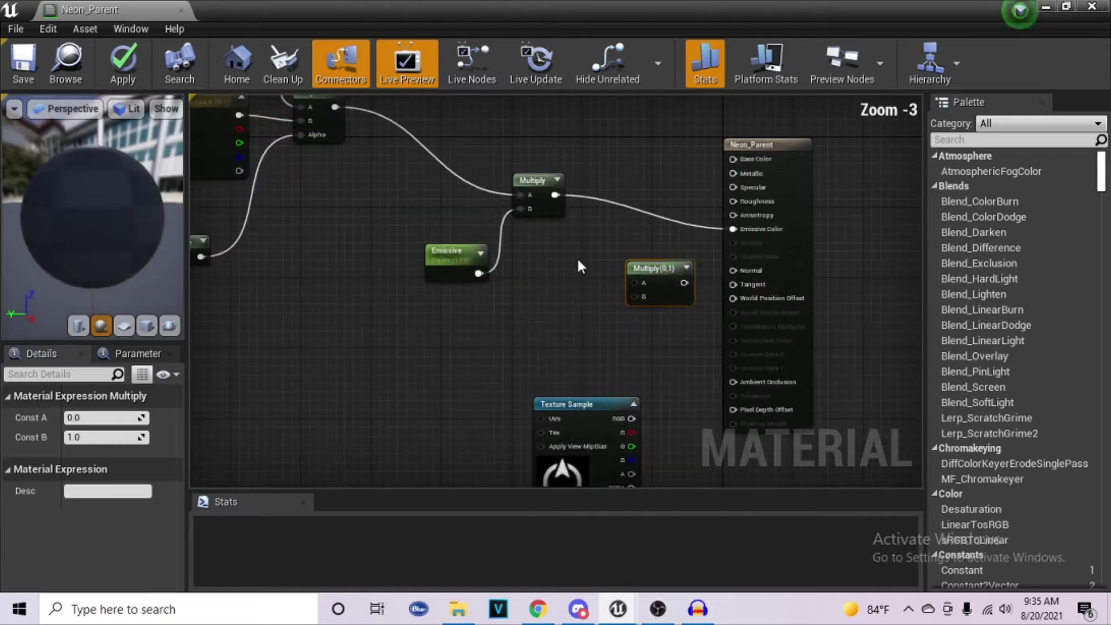
pyautogui.click(576, 256)
pyautogui.moveTo(554, 195); pyautogui.dragTo(566, 211)
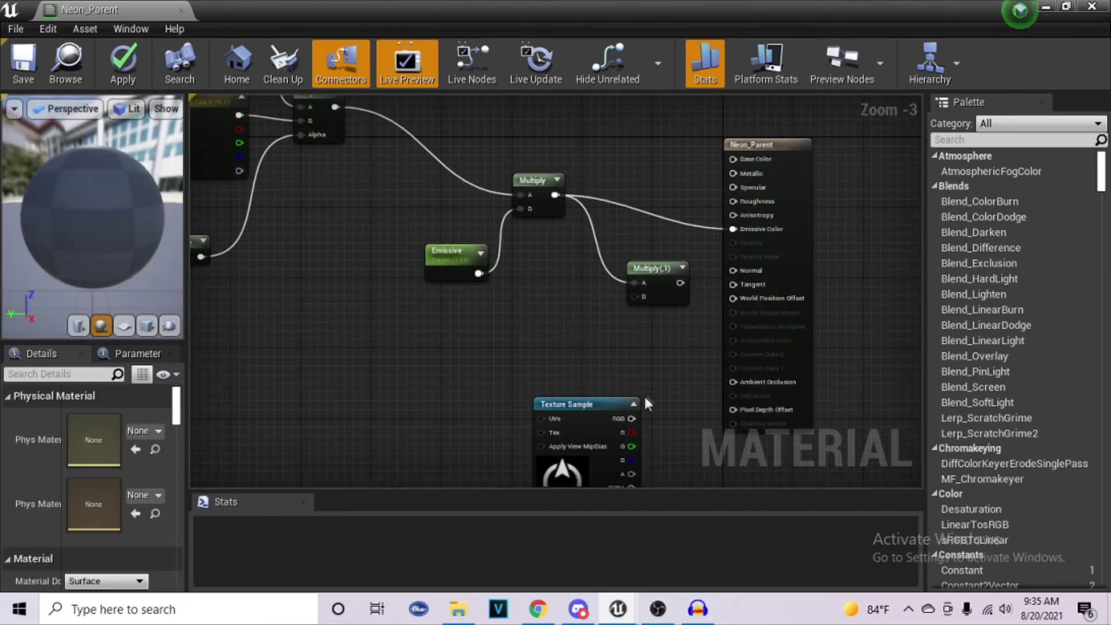
pyautogui.moveTo(642, 313); pyautogui.dragTo(746, 238)
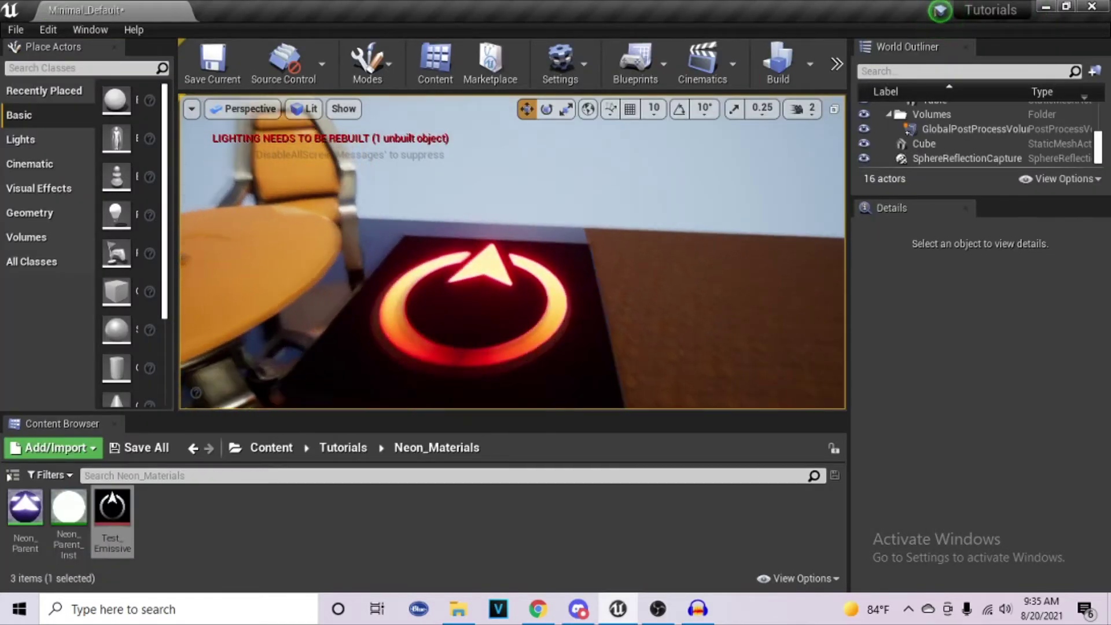
# Apply Neon_Parent_Inst to the cube beside the table
pyautogui.moveTo(440, 260)
pyautogui.mouseDown(button='right')
pyautogui.moveTo(463, 283)
pyautogui.moveTo(434, 254)
pyautogui.mouseUp(button='right')
pyautogui.click(144, 526)
pyautogui.moveTo(512, 252); pyautogui.dragTo(208, 257, button='right')
pyautogui.moveTo(68, 506); pyautogui.dragTo(506, 300)
pyautogui.moveTo(508, 301); pyautogui.dragTo(347, 290, button='right')
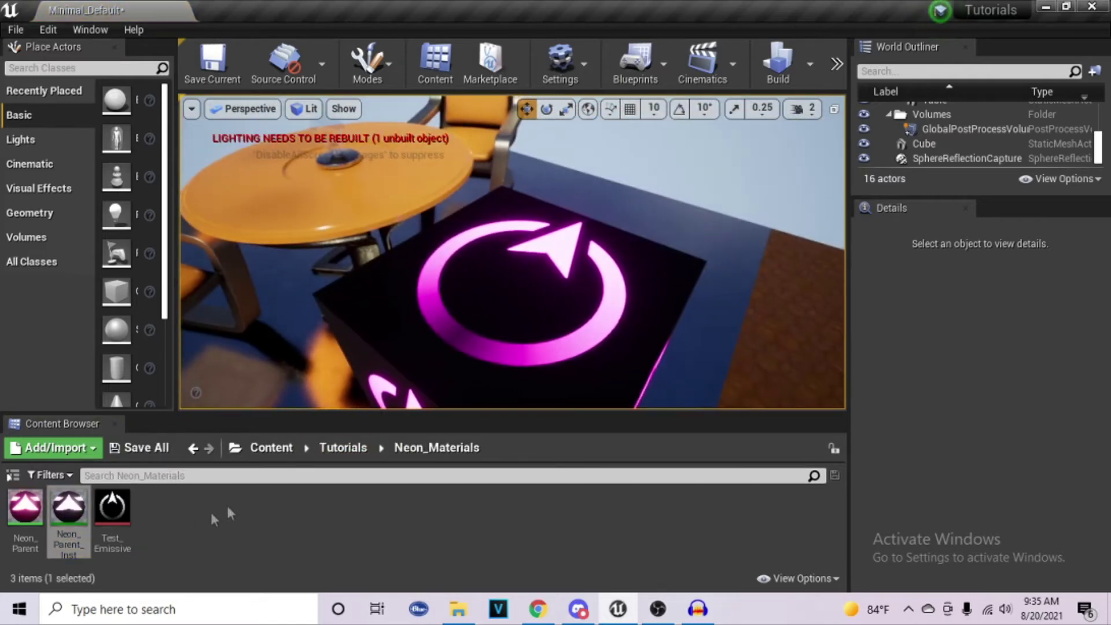
# Convert the Texture Sample in Neon_Parent to a parameter named Mask
pyautogui.doubleClick(70, 507)
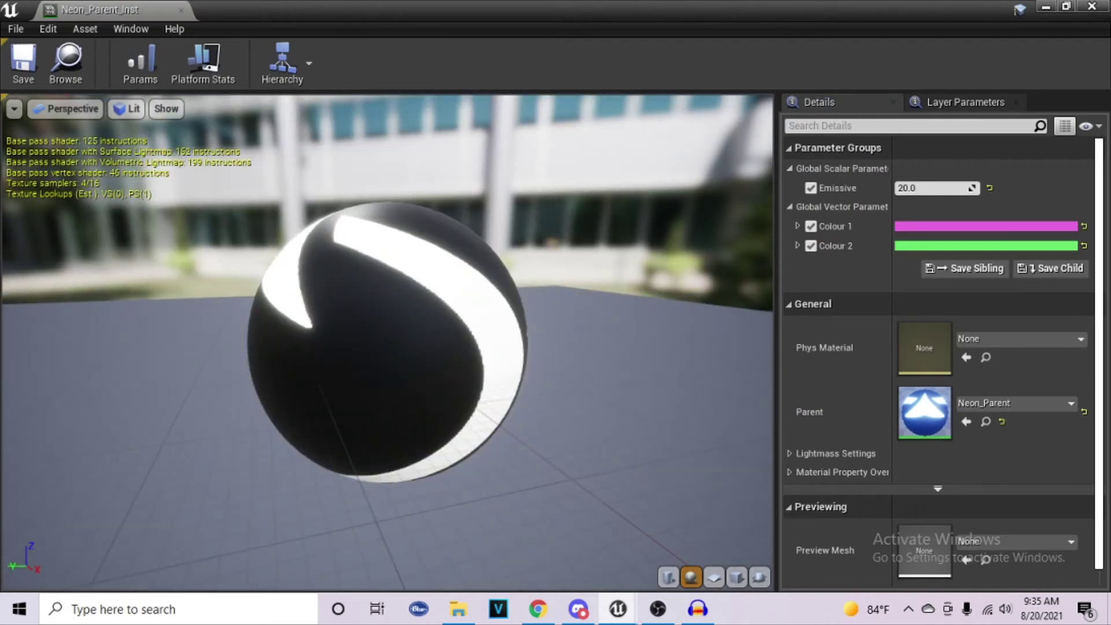
pyautogui.moveTo(347, 324); pyautogui.dragTo(561, 356)
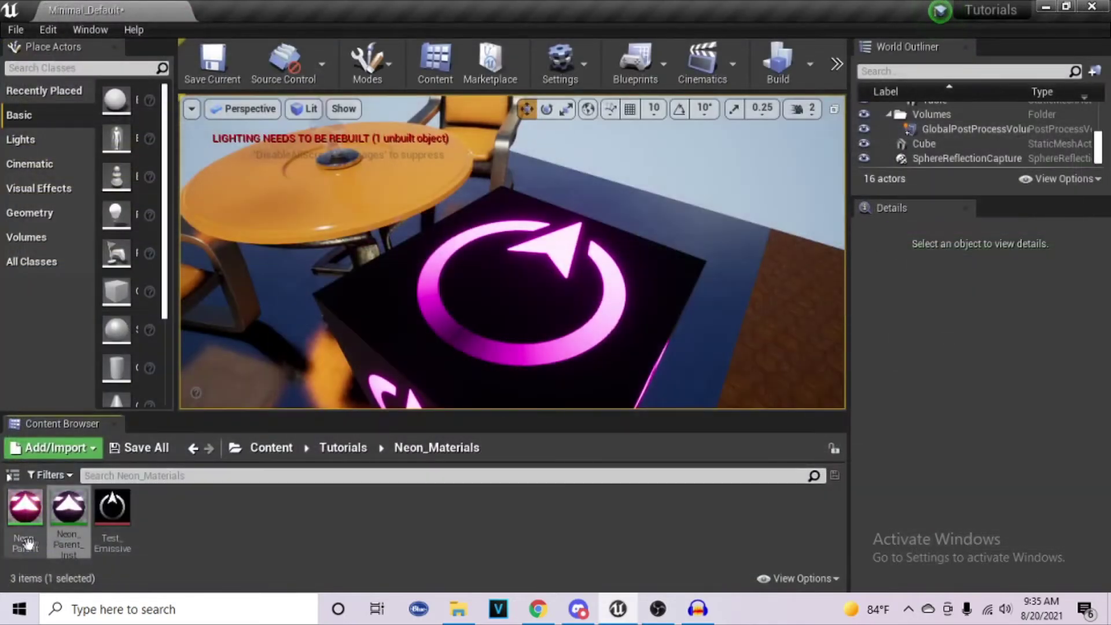
pyautogui.doubleClick(26, 510)
pyautogui.moveTo(502, 266); pyautogui.dragTo(776, 92, button='right')
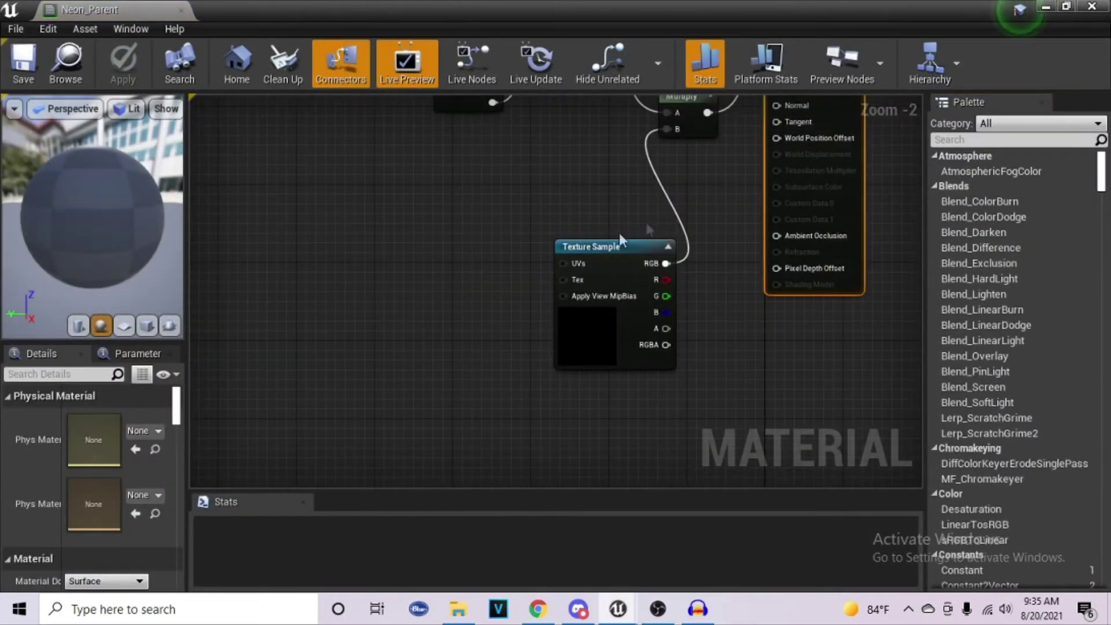
pyautogui.rightClick(602, 246)
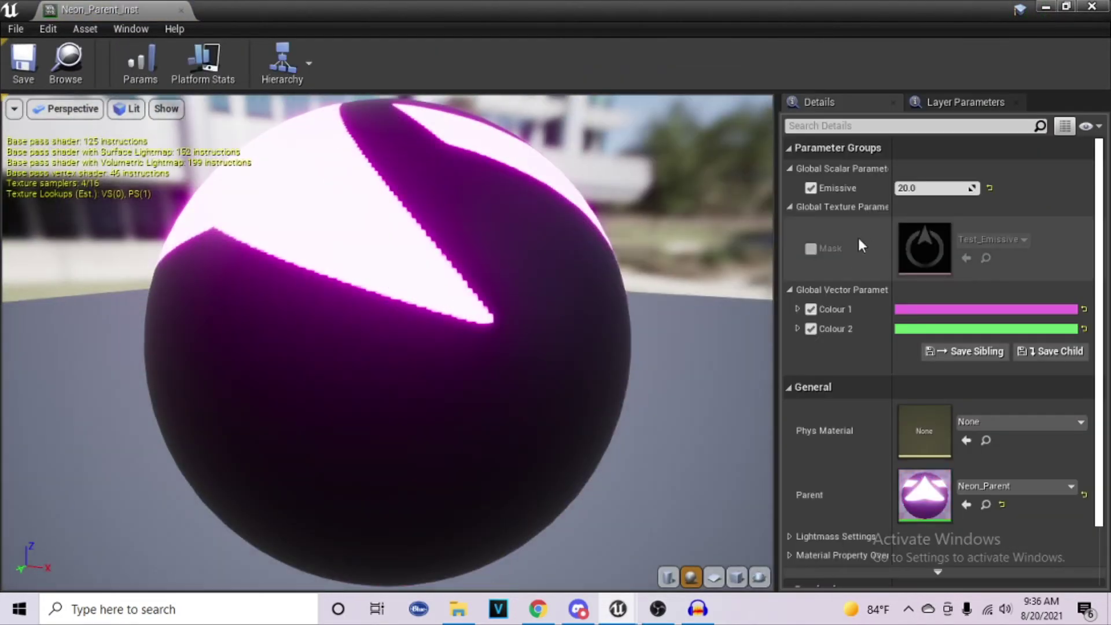
# Enable the Mask override in Neon_Parent_Inst, assign the TargetIconSpawn texture, and save and close the instance
pyautogui.click(811, 248)
pyautogui.click(987, 239)
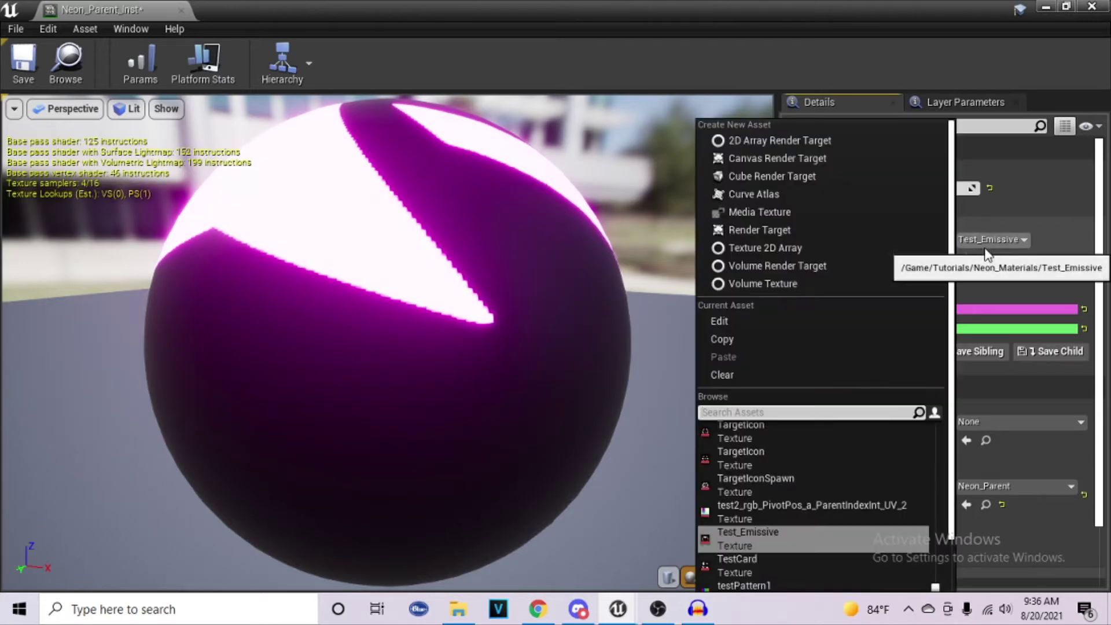
pyautogui.click(749, 484)
pyautogui.scroll(-4, 388, 341)
pyautogui.moveTo(387, 341); pyautogui.dragTo(486, 371)
pyautogui.click(25, 64)
pyautogui.click(181, 10)
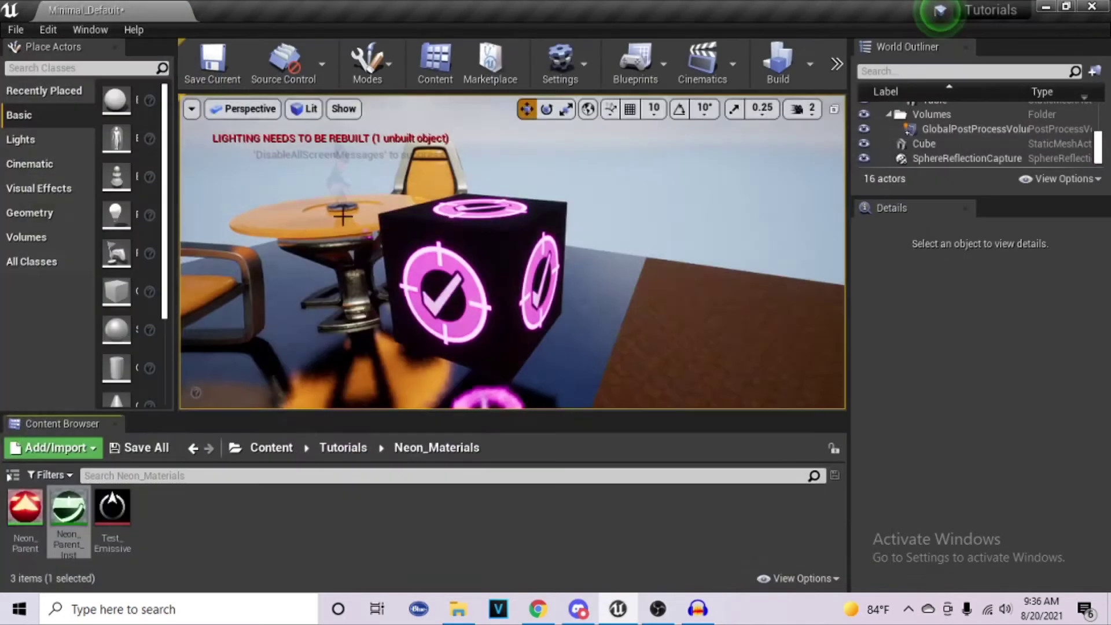
# Try Neon_Parent on the cube for comparison and put Neon_Parent_Inst back on it
pyautogui.press('s')
pyautogui.moveTo(449, 232); pyautogui.dragTo(532, 290, button='right')
pyautogui.press('w')
pyautogui.press('a')
pyautogui.moveTo(27, 504); pyautogui.dragTo(528, 275)
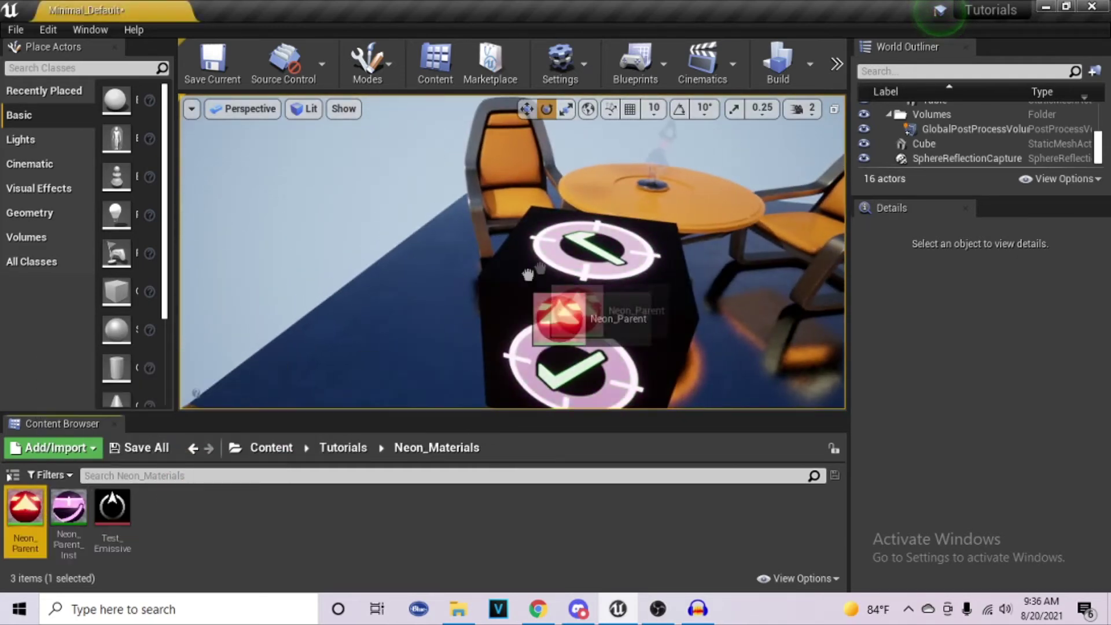
pyautogui.press('a')
pyautogui.moveTo(528, 274); pyautogui.dragTo(573, 274, button='right')
pyautogui.moveTo(70, 509); pyautogui.dragTo(465, 286)
# Set the Emissive value of Neon_Parent_Inst to 200 and close the instance
pyautogui.doubleClick(68, 509)
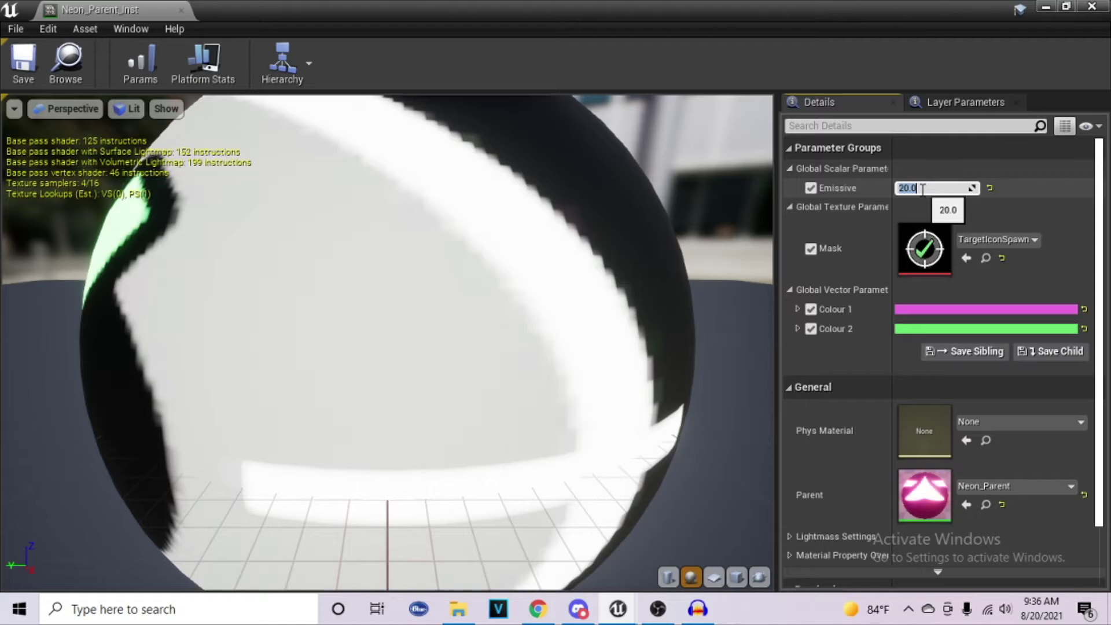
pyautogui.press('Return')
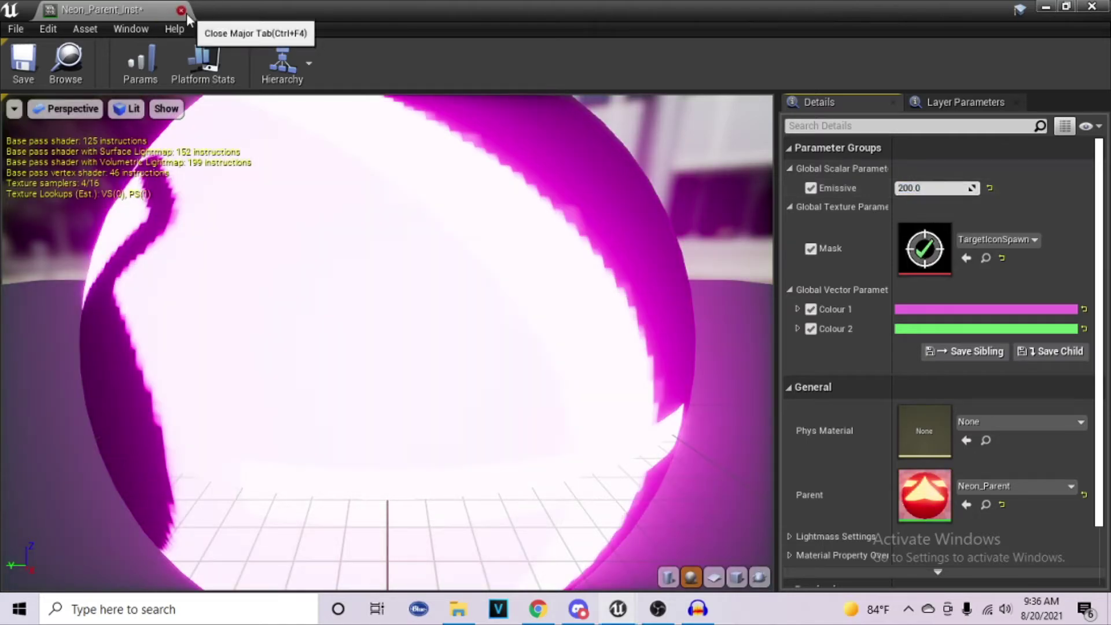
pyautogui.click(182, 10)
pyautogui.moveTo(513, 252); pyautogui.dragTo(593, 269, button='right')
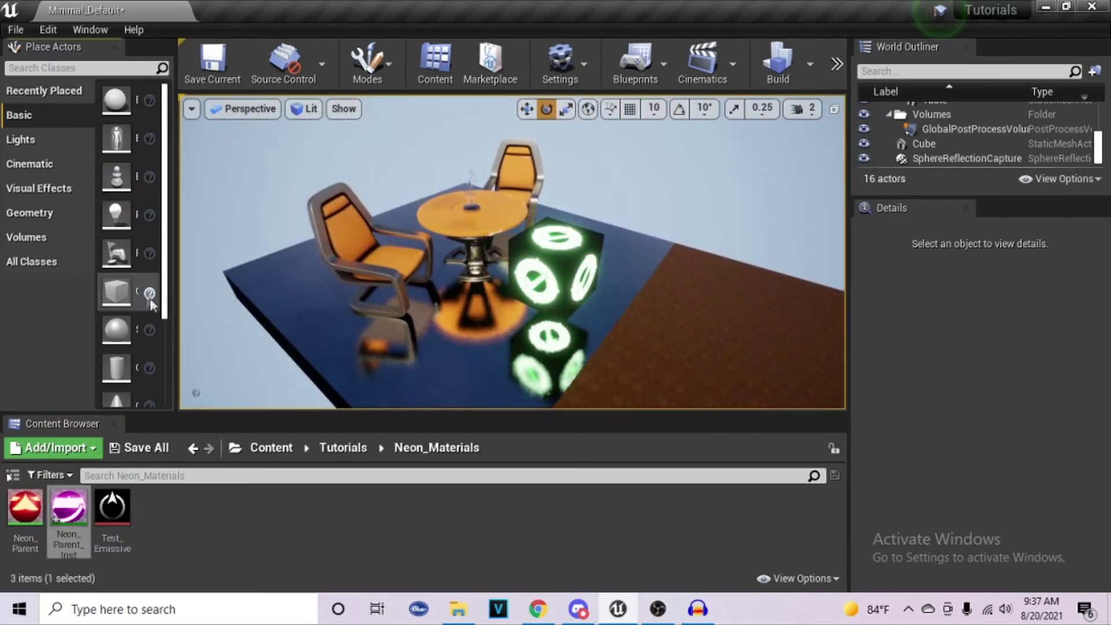
# Place a new cube on the brown floor and scale it into a wall of about 6.14 × 0.39 × 6.51
pyautogui.moveTo(231, 324); pyautogui.dragTo(434, 279, button='right')
pyautogui.moveTo(116, 291); pyautogui.dragTo(540, 195)
pyautogui.press('r')
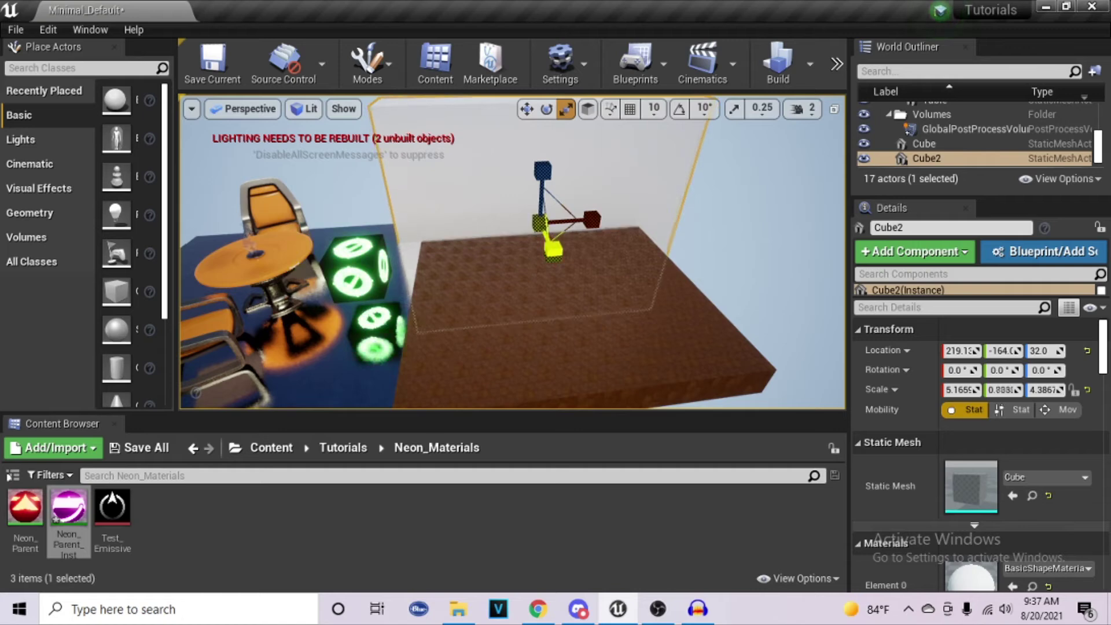
# Duplicate the wall twice, rotating the copies to about 91.5° and 270°, and place them as opposite side walls on the brown floor
pyautogui.press('e')
pyautogui.keyDown('alt'); pyautogui.moveTo(560, 178); pyautogui.dragTo(630, 252); pyautogui.keyUp('alt')
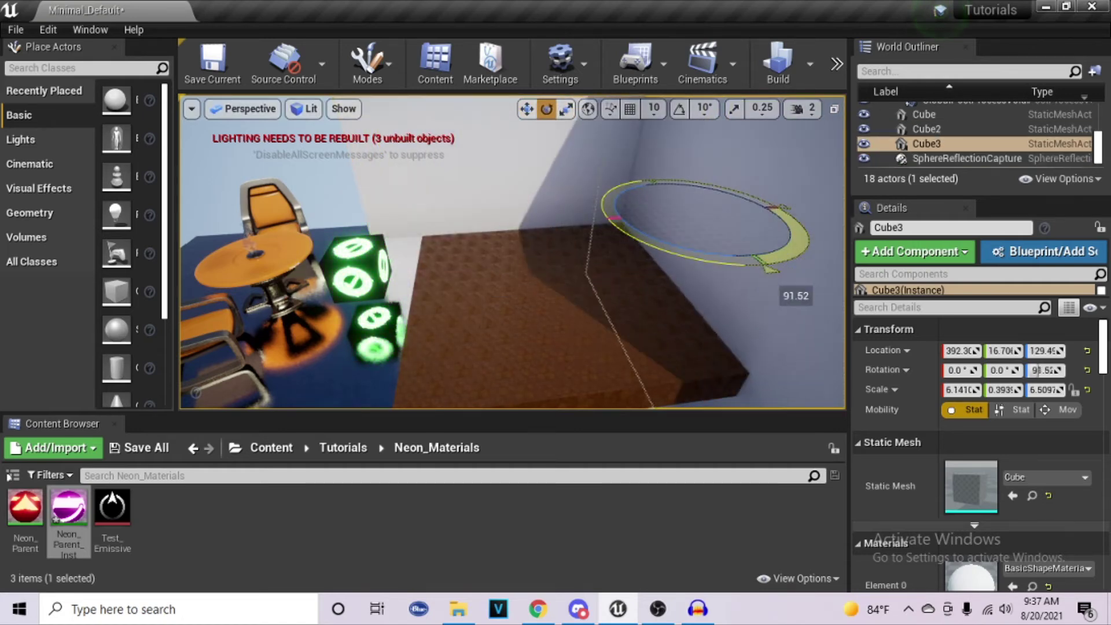
pyautogui.keyDown('alt'); pyautogui.moveTo(724, 248); pyautogui.dragTo(761, 264); pyautogui.keyUp('alt')
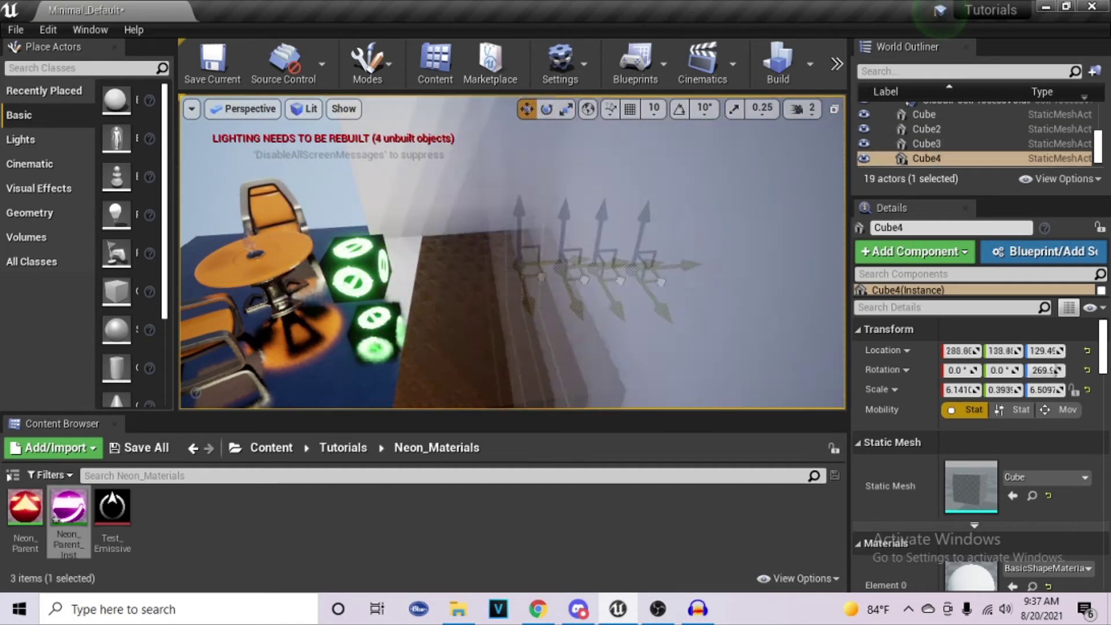
pyautogui.moveTo(541, 277); pyautogui.dragTo(440, 254)
pyautogui.moveTo(440, 254); pyautogui.dragTo(399, 249, button='right')
# Duplicate and rotate another wall and move it to close the open side of the room
pyautogui.press('e')
pyautogui.keyDown('alt'); pyautogui.moveTo(492, 324); pyautogui.dragTo(555, 324); pyautogui.keyUp('alt')
pyautogui.press('w')
pyautogui.moveTo(591, 353); pyautogui.dragTo(613, 389)
# Duplicate a wall upward, rotate it flat and position it as the room's ceiling
pyautogui.moveTo(613, 389); pyautogui.dragTo(610, 297, button='right')
pyautogui.keyDown('alt'); pyautogui.moveTo(573, 289); pyautogui.dragTo(579, 168); pyautogui.keyUp('alt')
pyautogui.press('e')
pyautogui.moveTo(665, 153); pyautogui.dragTo(509, 185)
pyautogui.press('w')
pyautogui.moveTo(616, 165); pyautogui.dragTo(521, 188)
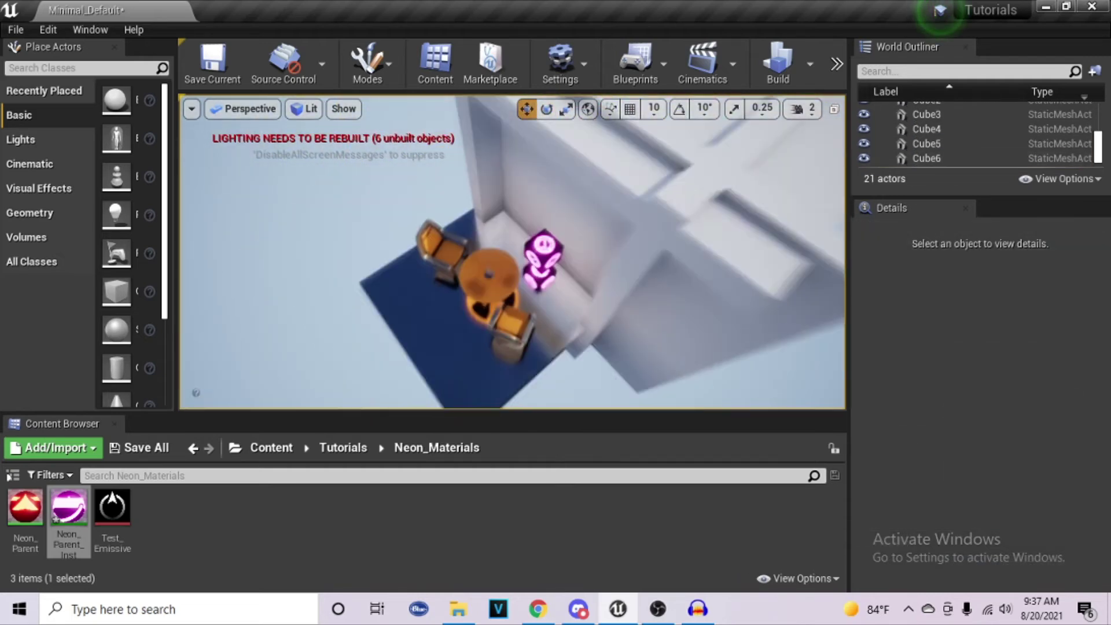
# Move the neon cube from beside the table into the walled room and deselect it
pyautogui.moveTo(663, 271); pyautogui.dragTo(663, 271, button='right')
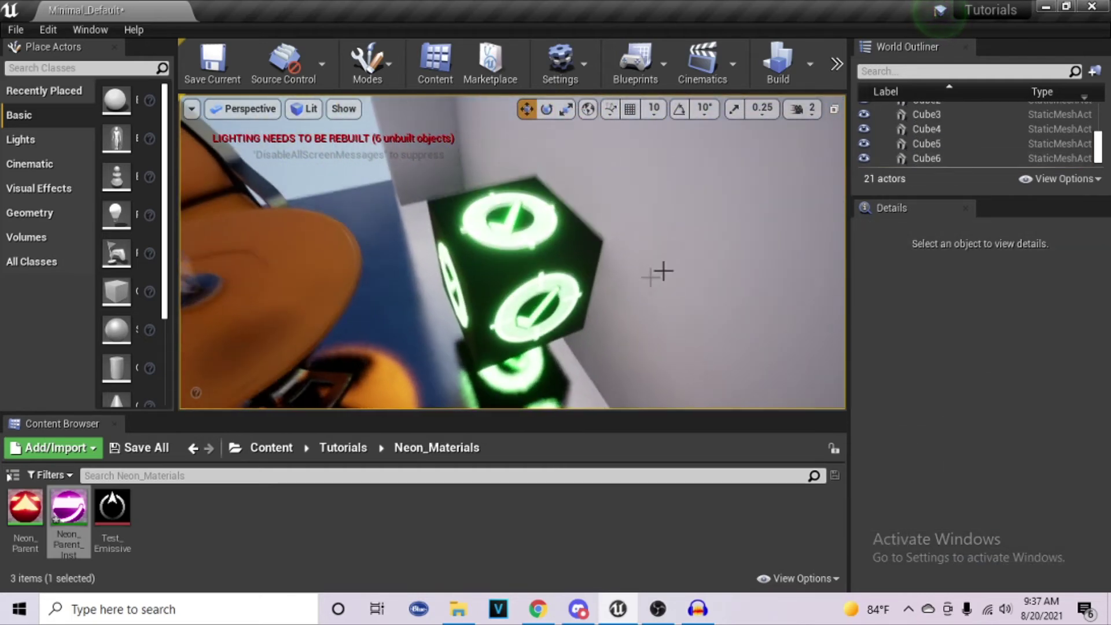
pyautogui.click(553, 261)
pyautogui.moveTo(553, 260); pyautogui.dragTo(601, 260, button='right')
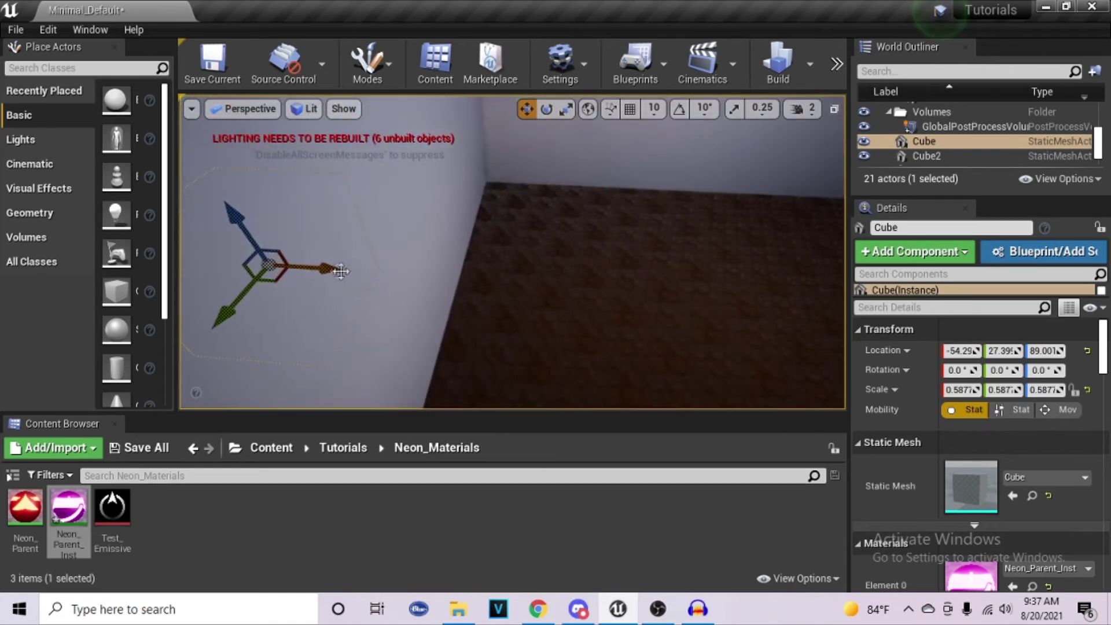
pyautogui.press('Escape')
pyautogui.moveTo(768, 256); pyautogui.dragTo(753, 220, button='right')
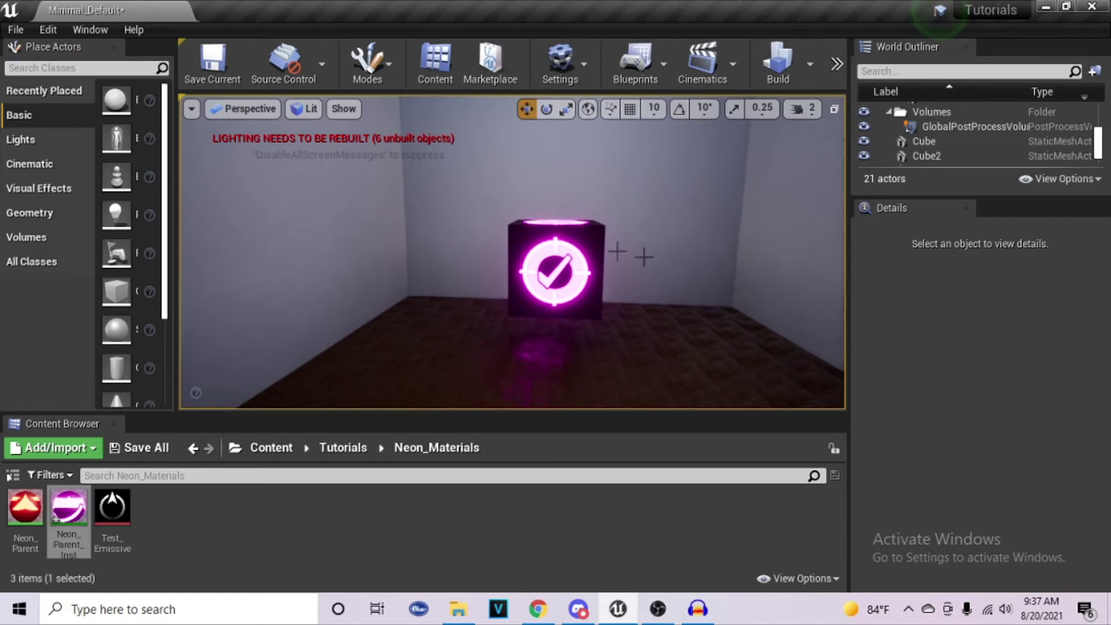
# Scale the neon cube uniformly to about 0.86 inside the room and deselect it
pyautogui.click(540, 250)
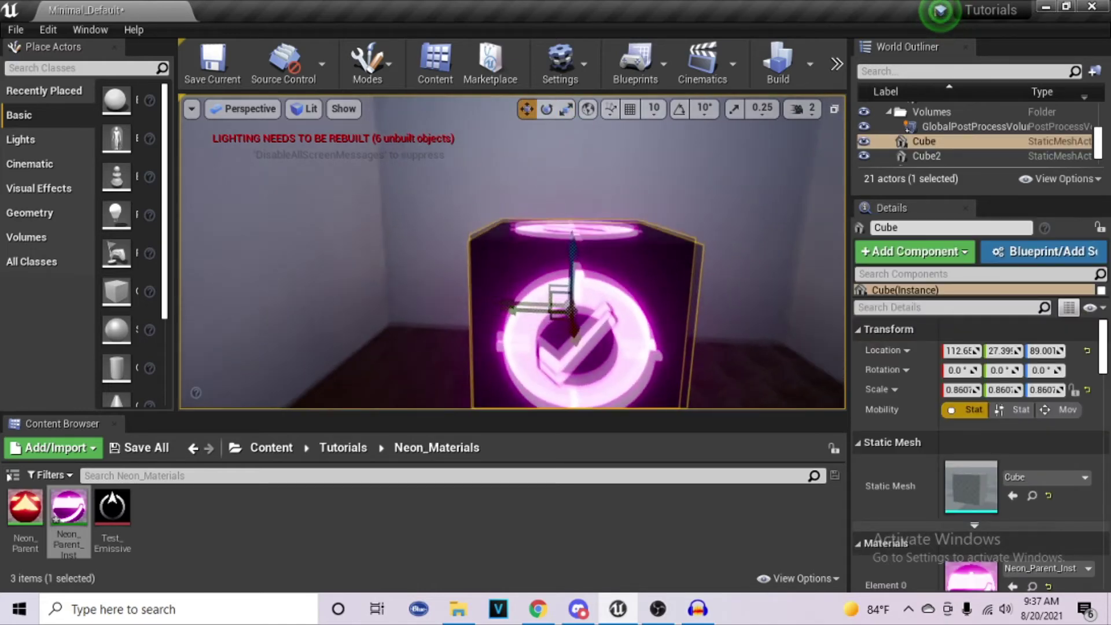
pyautogui.moveTo(555, 278); pyautogui.dragTo(569, 296, button='right')
pyautogui.press('Escape')
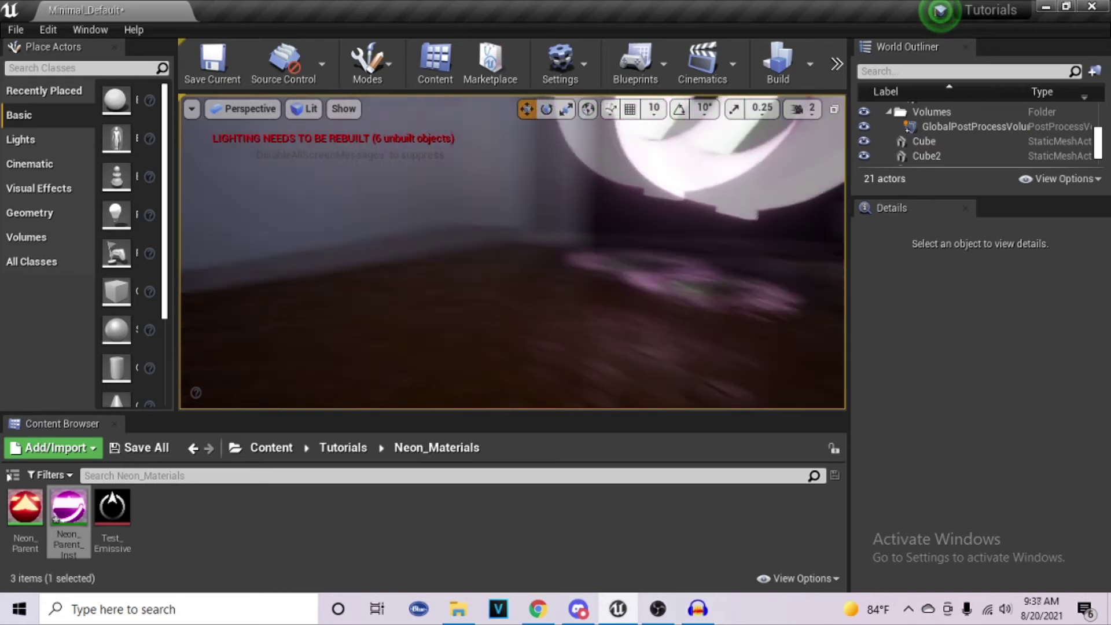
pyautogui.moveTo(569, 297); pyautogui.dragTo(555, 277, button='right')
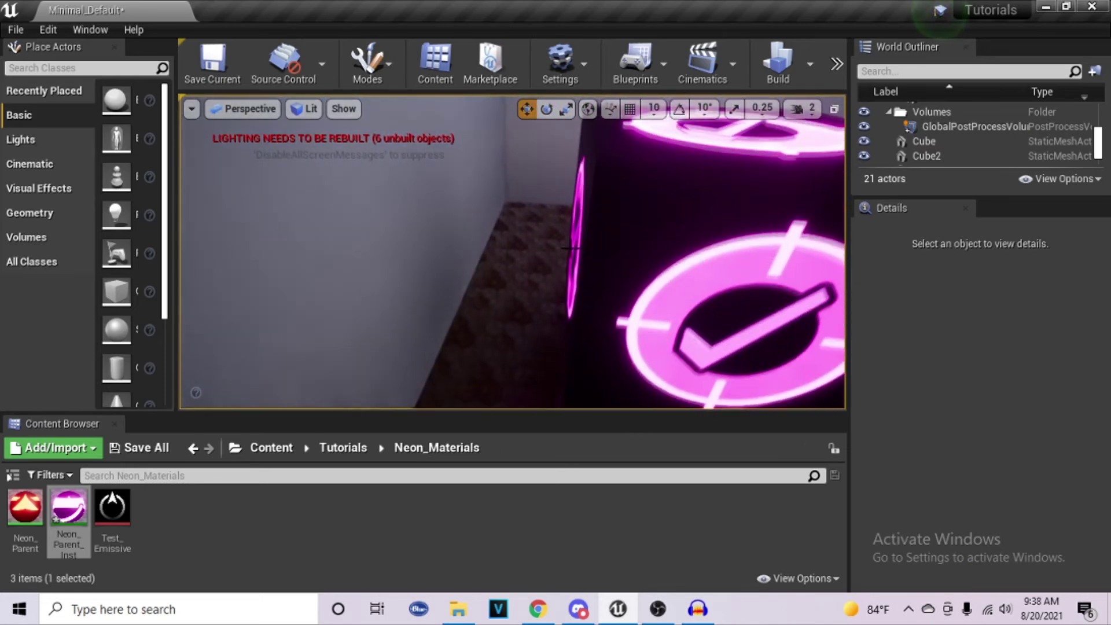
# Move the neon cube farther into the room to an X location of about 193
pyautogui.click(712, 260)
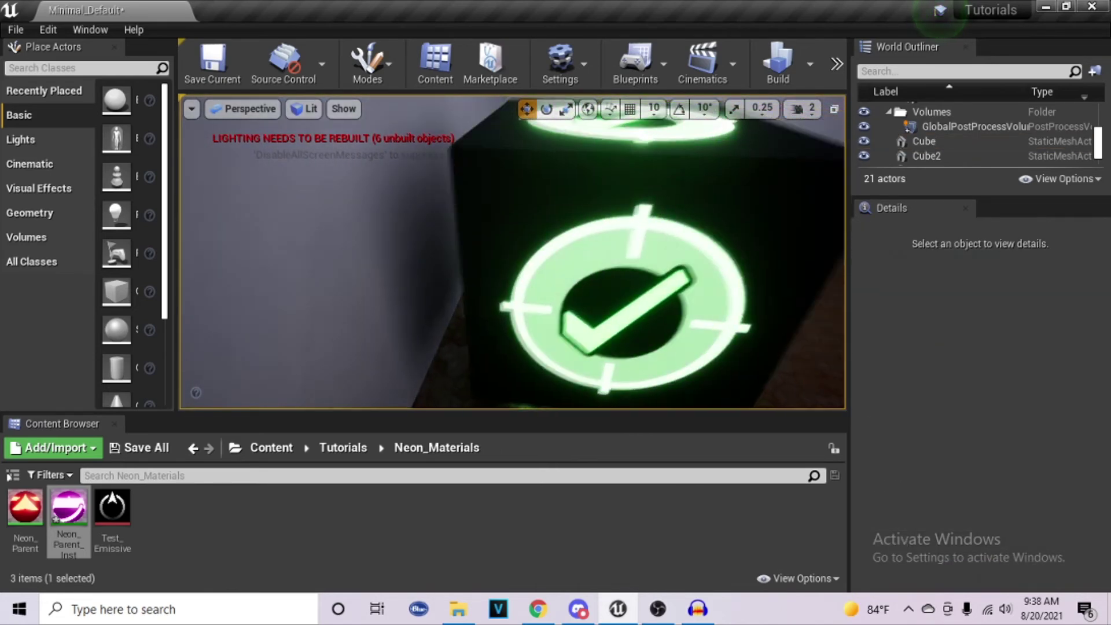
pyautogui.moveTo(648, 260); pyautogui.dragTo(657, 255, button='right')
pyautogui.click(473, 322)
pyautogui.moveTo(515, 310); pyautogui.dragTo(726, 318)
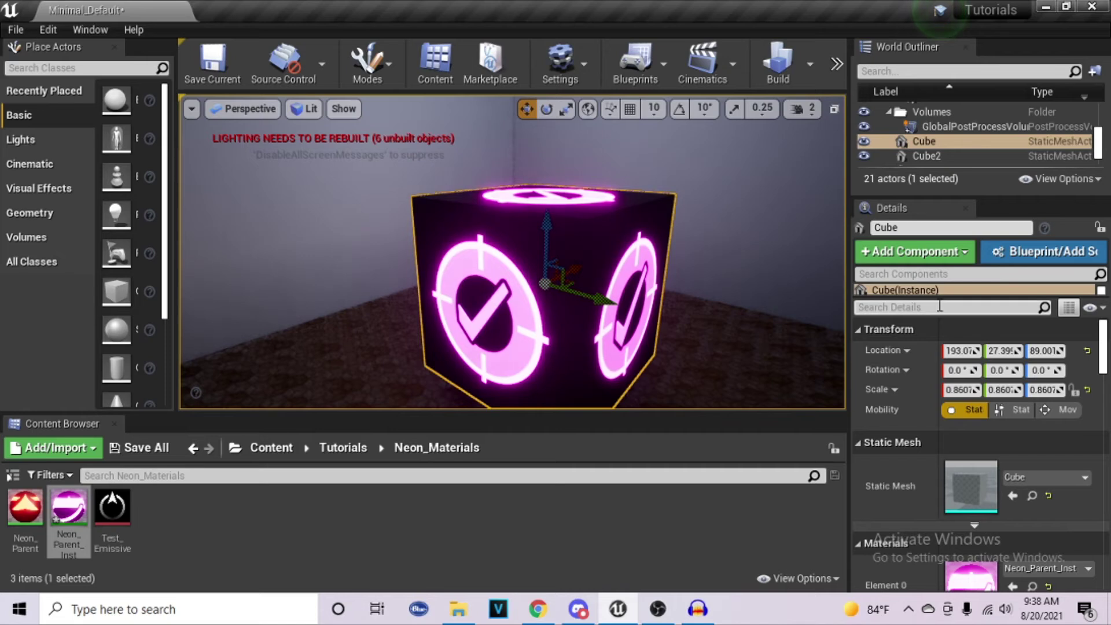
# Enable Use Emissive for Static Lighting on the neon cube with an Emissive Boost of 0.8, and build the lighting
pyautogui.write('emissi')
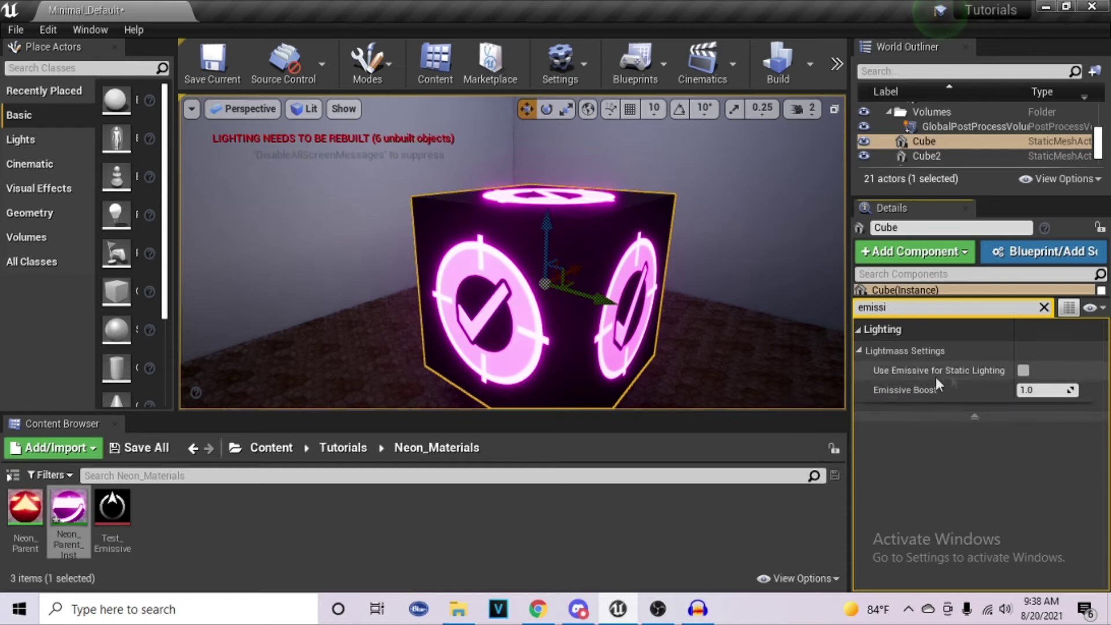
pyautogui.click(1023, 370)
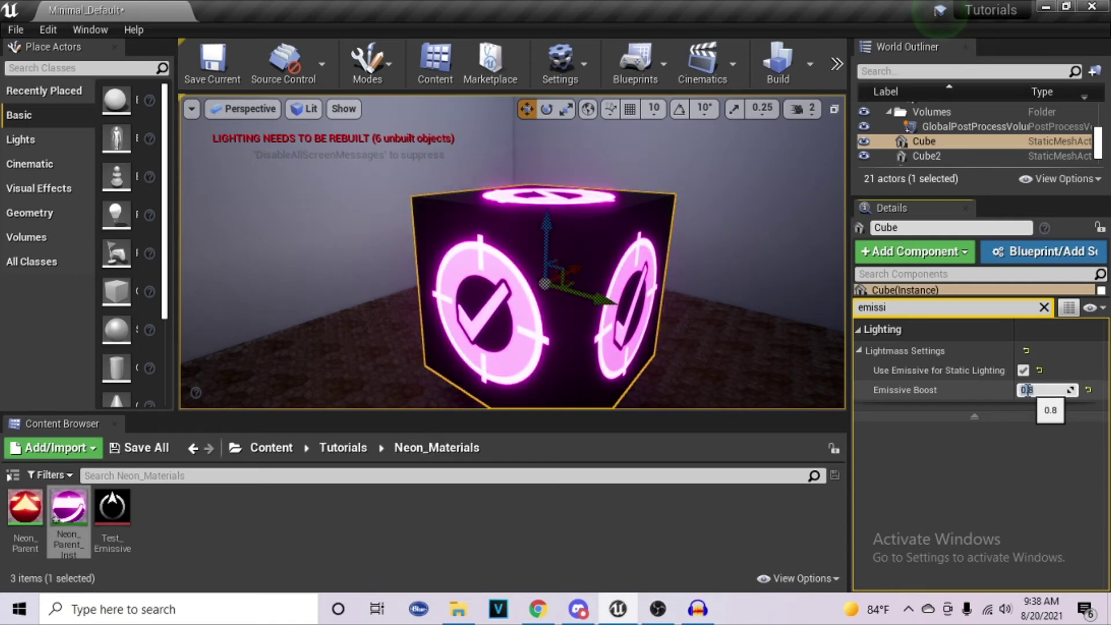
pyautogui.press('Escape')
pyautogui.click(779, 68)
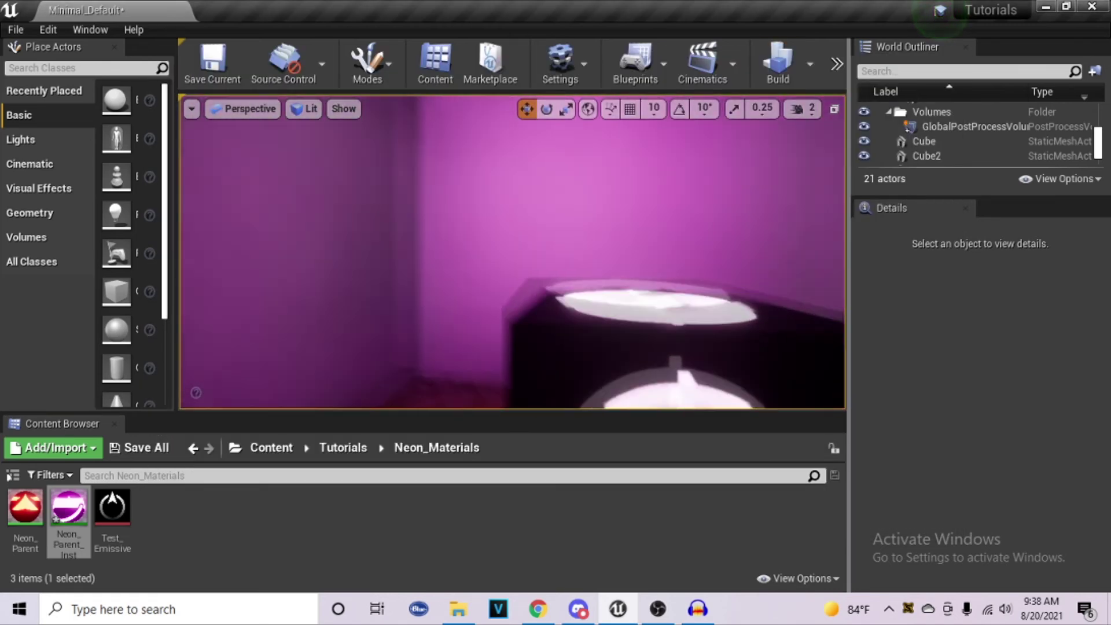
# Examine the pulsing neon cube, its reflections and the emissive light baked onto the surrounding surfaces from several sides
pyautogui.moveTo(512, 252); pyautogui.dragTo(463, 278, button='right')
pyautogui.moveTo(685, 320)
pyautogui.mouseDown(button='right')
pyautogui.moveTo(689, 331)
pyautogui.moveTo(685, 320)
pyautogui.mouseUp(button='right')
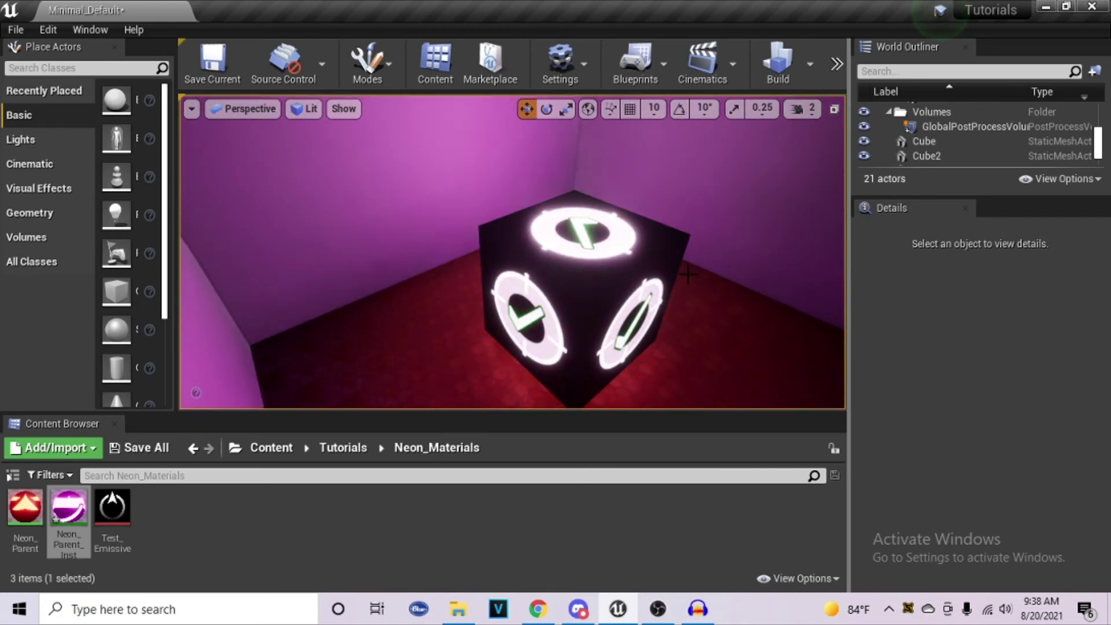
pyautogui.moveTo(688, 274); pyautogui.dragTo(693, 261, button='right')
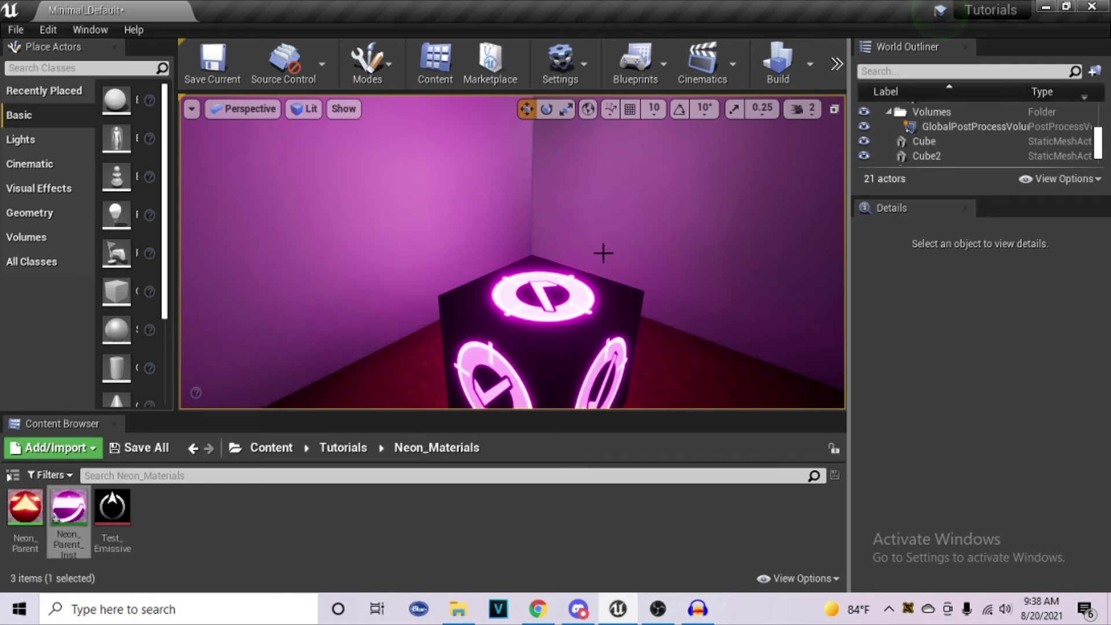
pyautogui.moveTo(383, 268)
pyautogui.mouseDown(button='right')
pyautogui.moveTo(407, 252)
pyautogui.moveTo(383, 267)
pyautogui.mouseUp(button='right')
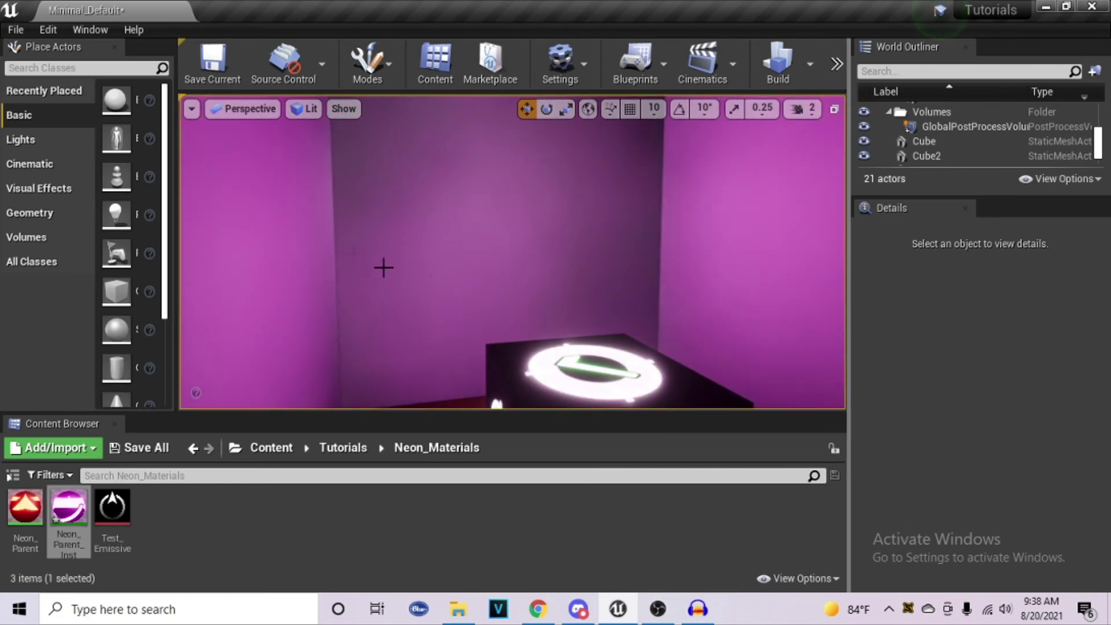
pyautogui.moveTo(525, 200); pyautogui.dragTo(570, 321, button='right')
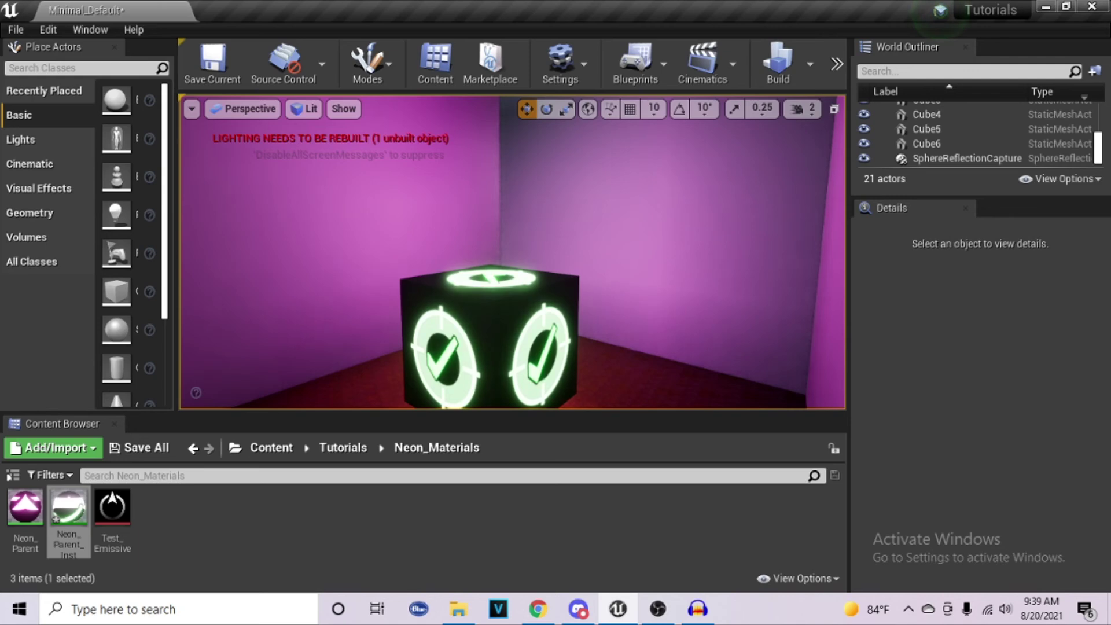
pyautogui.moveTo(570, 321); pyautogui.dragTo(573, 272, button='right')
pyautogui.moveTo(417, 235); pyautogui.dragTo(576, 238, button='right')
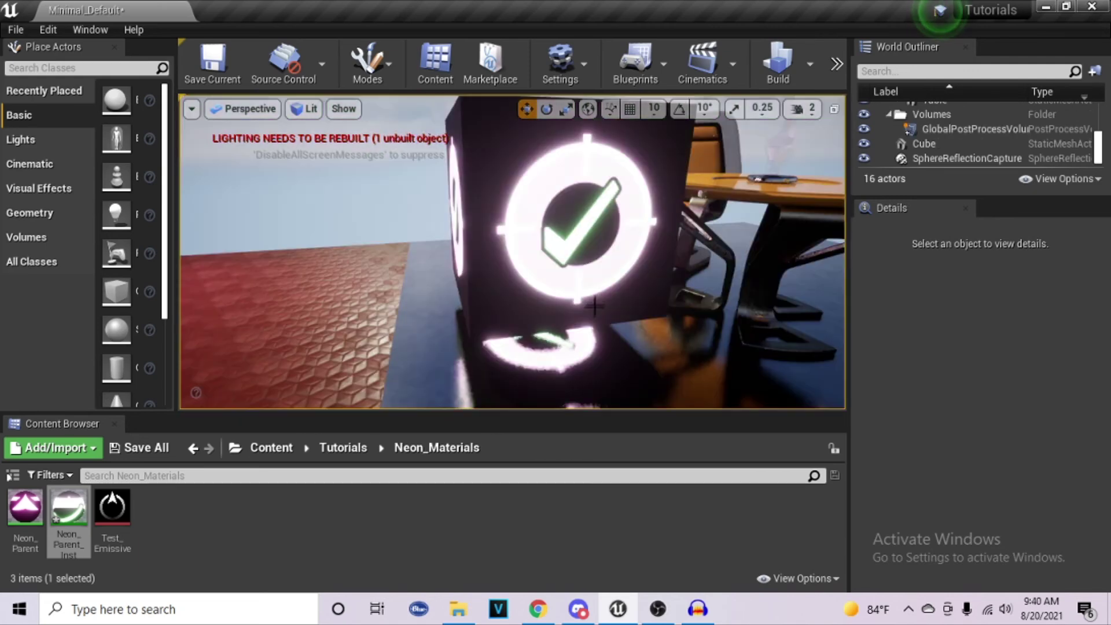
pyautogui.moveTo(575, 238); pyautogui.dragTo(735, 243, button='right')
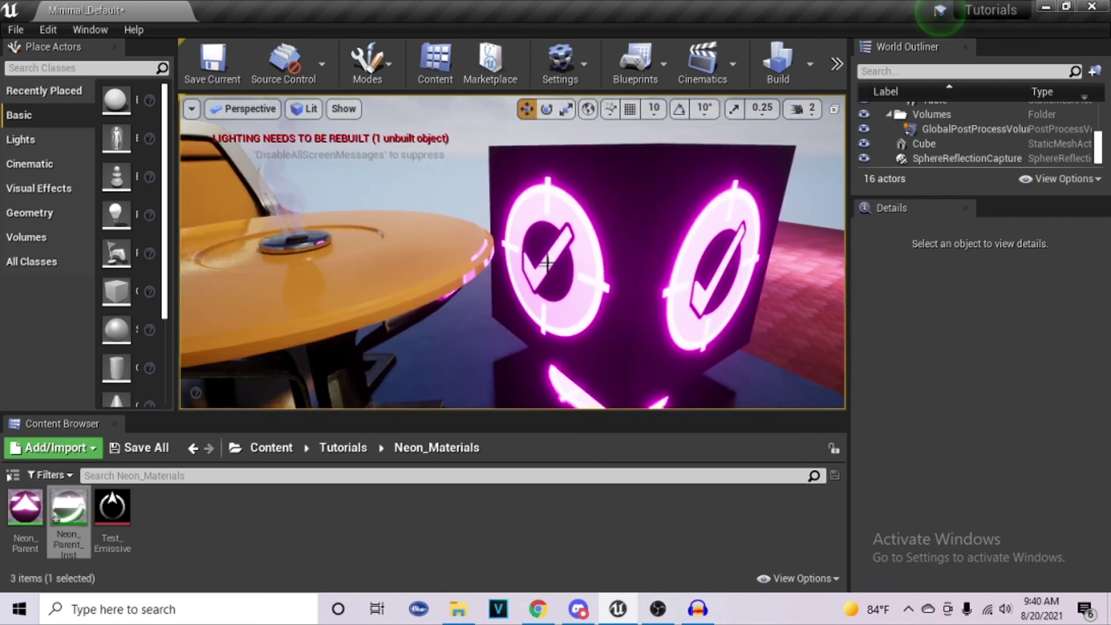
pyautogui.moveTo(547, 292); pyautogui.dragTo(568, 322, button='right')
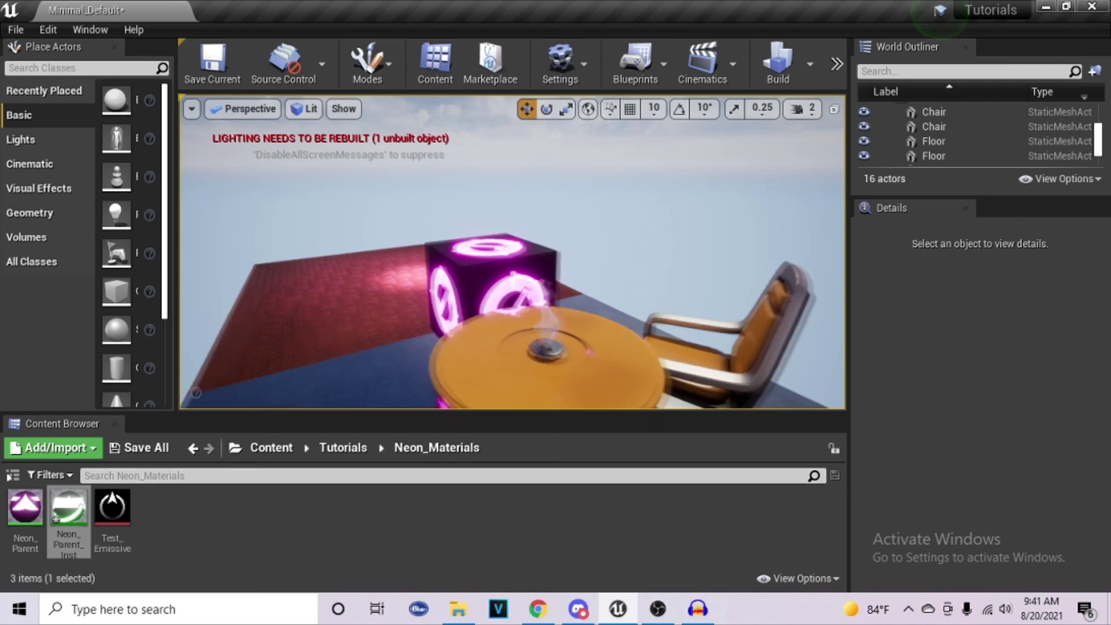
pyautogui.moveTo(512, 253); pyautogui.dragTo(440, 243, button='right')
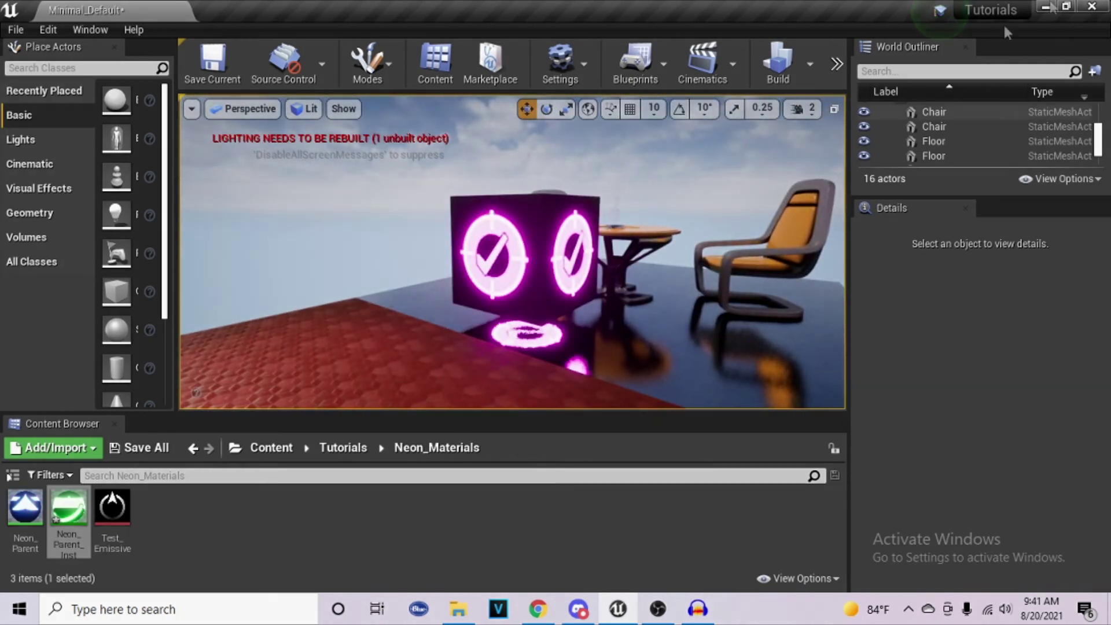